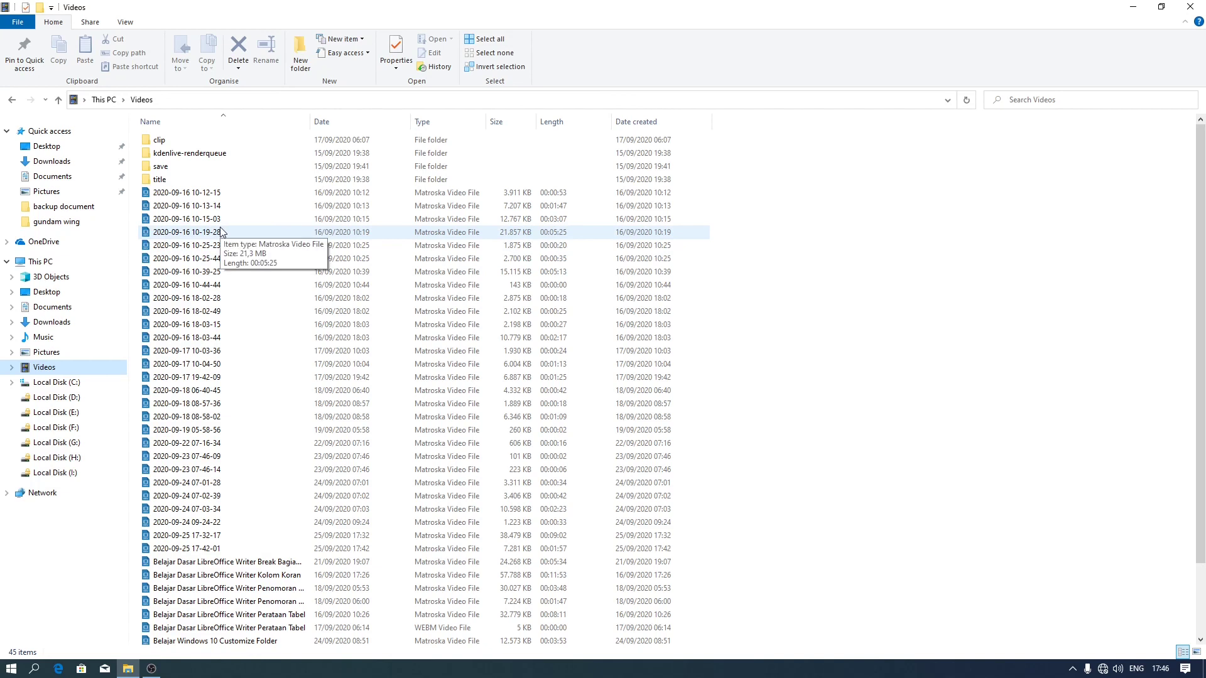
click(221, 232)
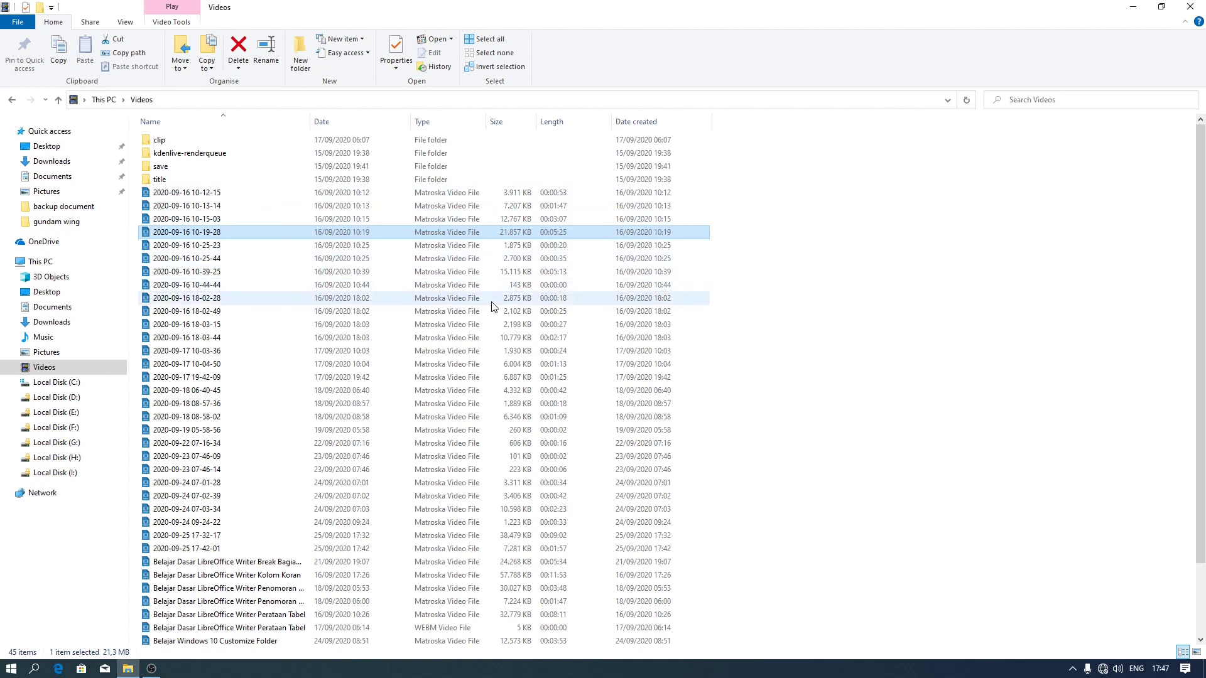
click(665, 318)
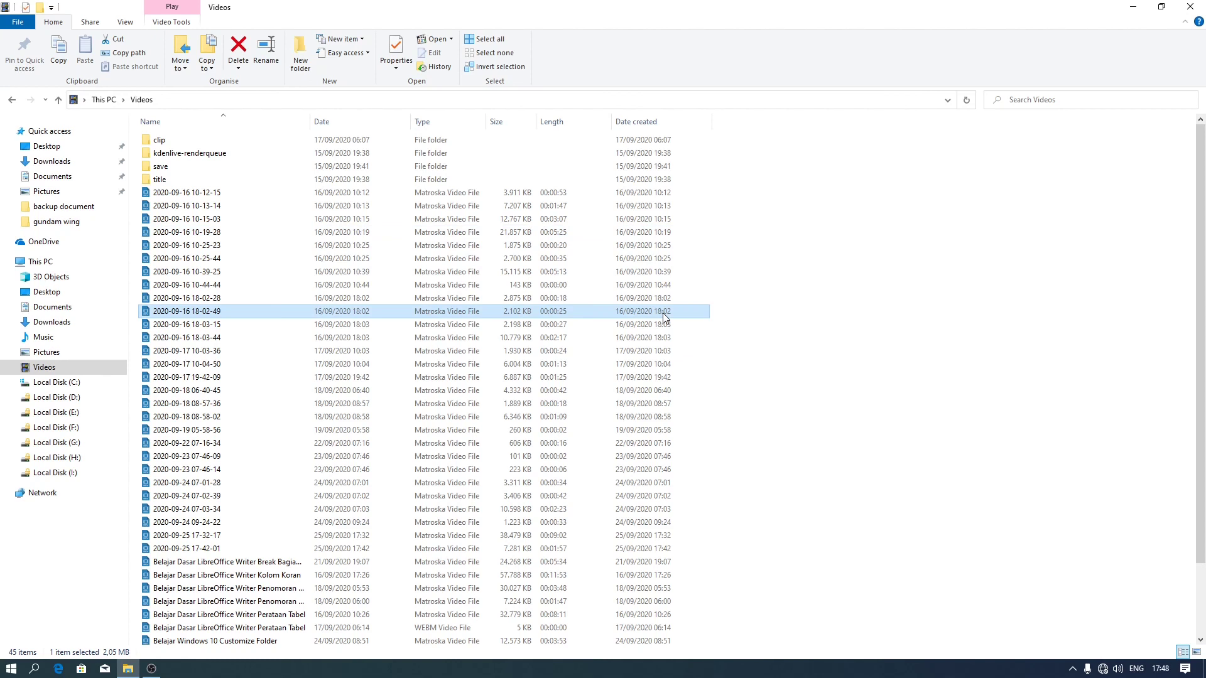
click(725, 319)
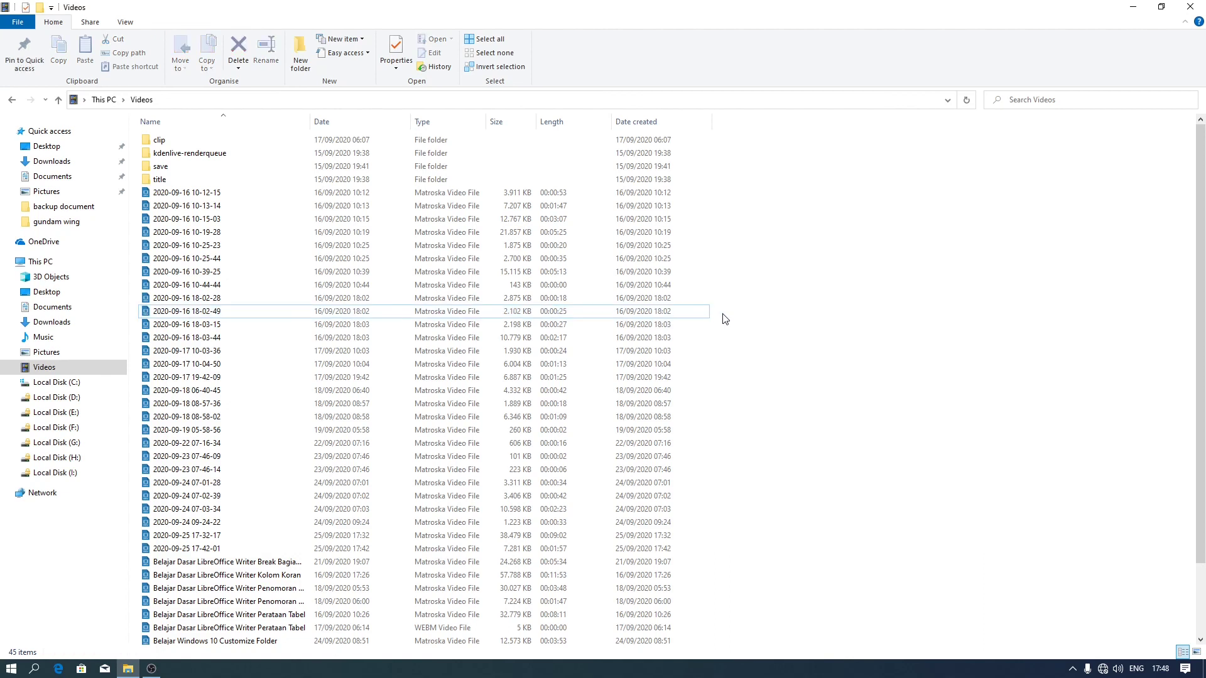
click(651, 352)
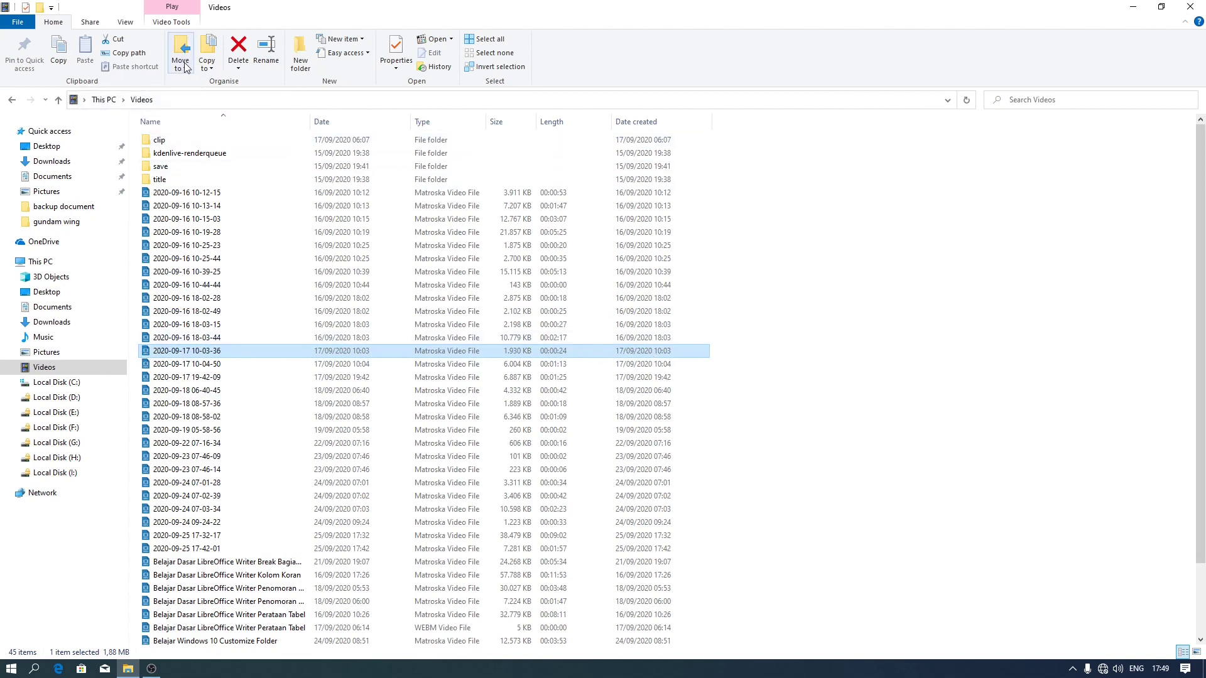
click(778, 395)
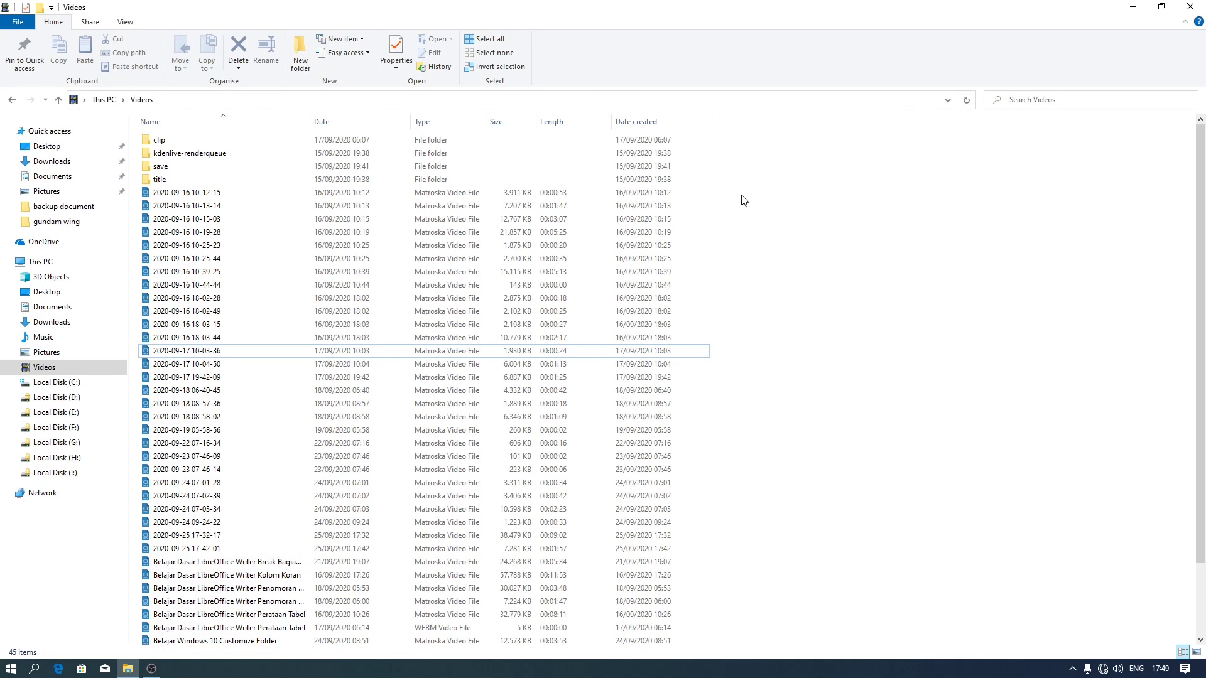
drag(742, 195, 682, 224)
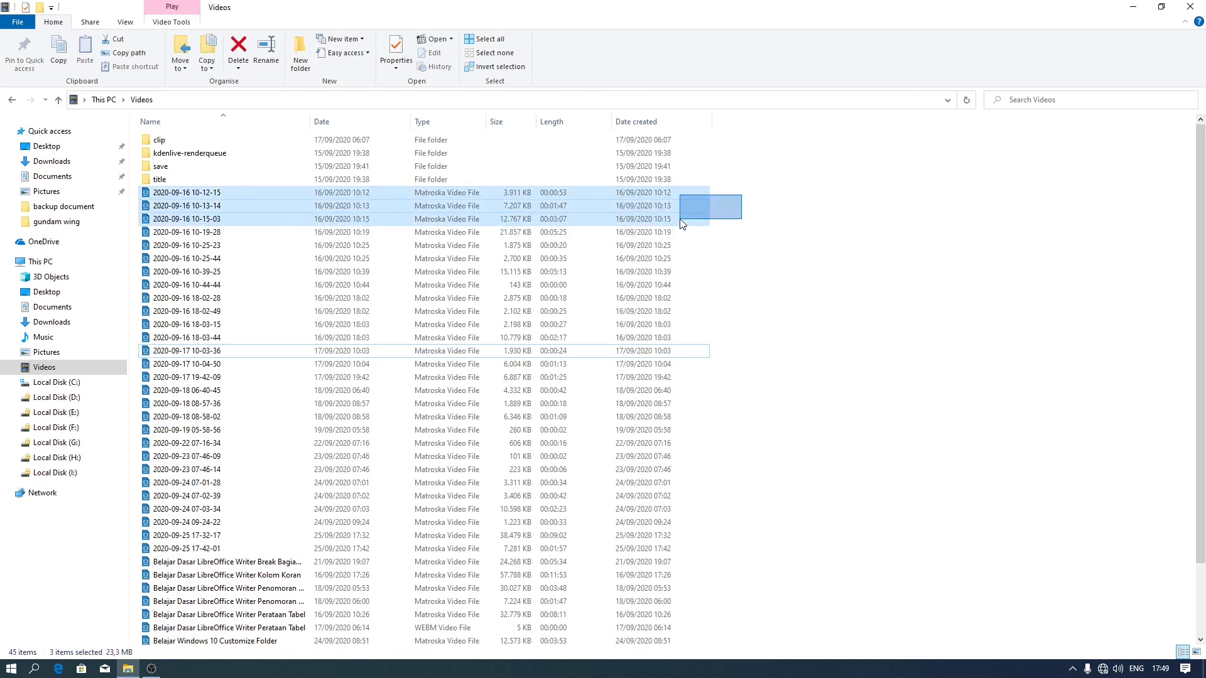
drag(682, 224, 463, 193)
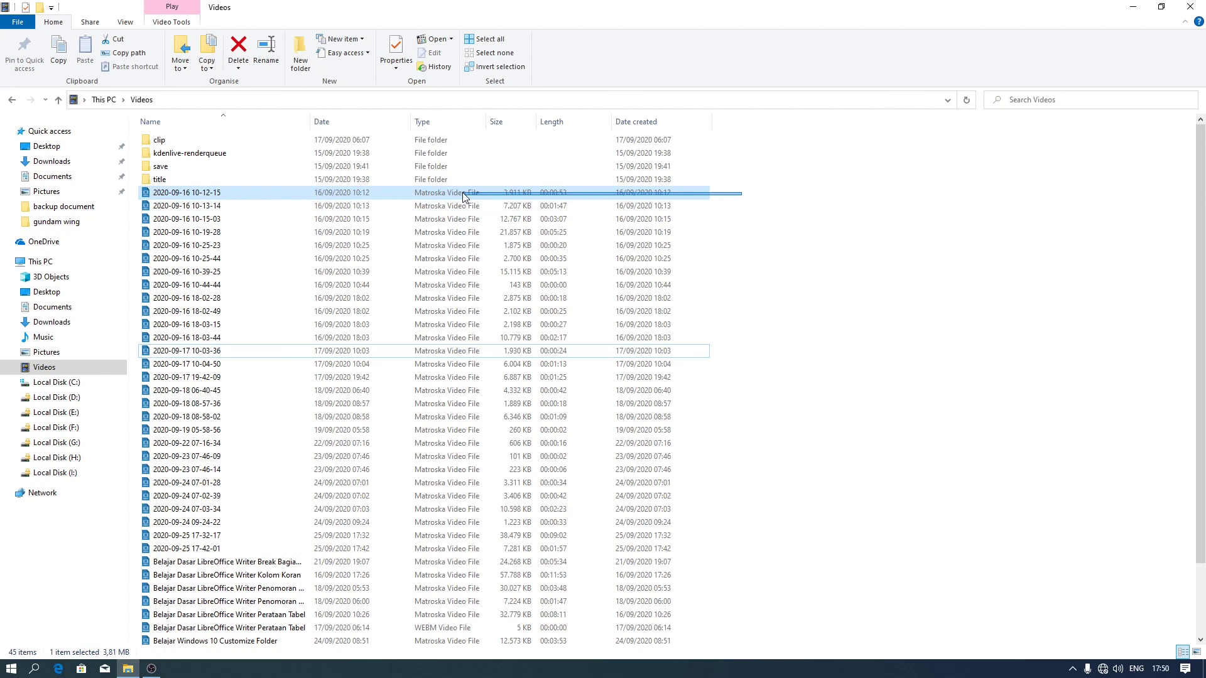
drag(463, 196, 728, 470)
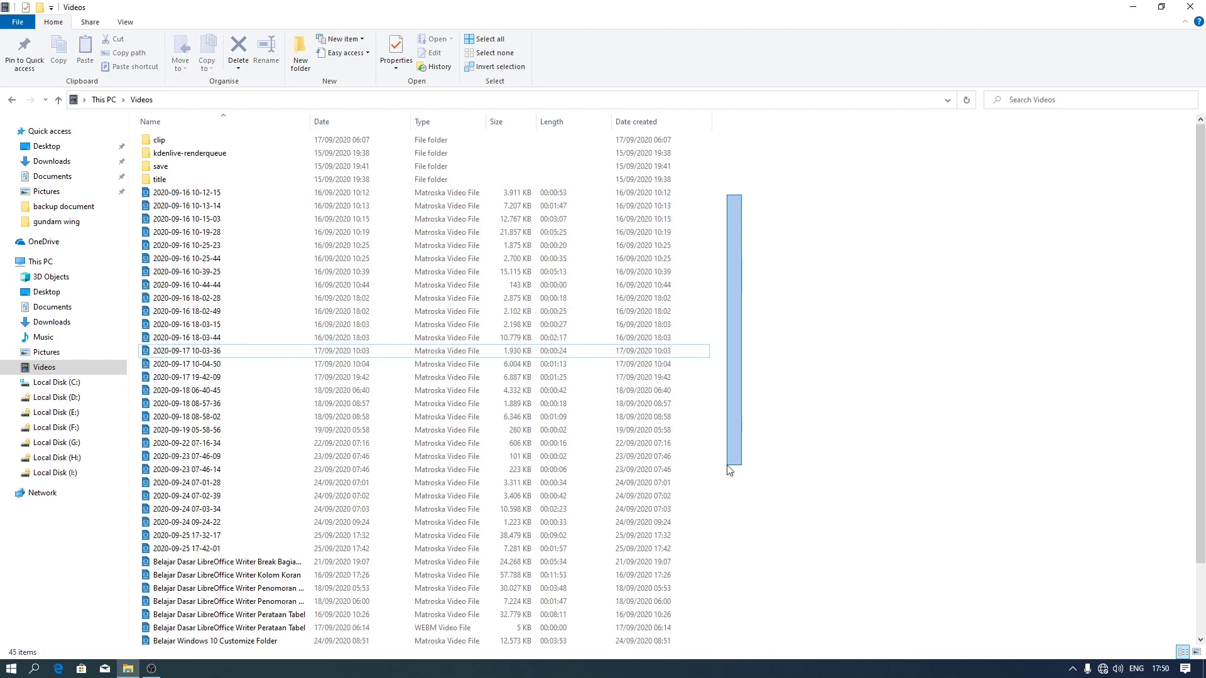
drag(728, 470, 720, 317)
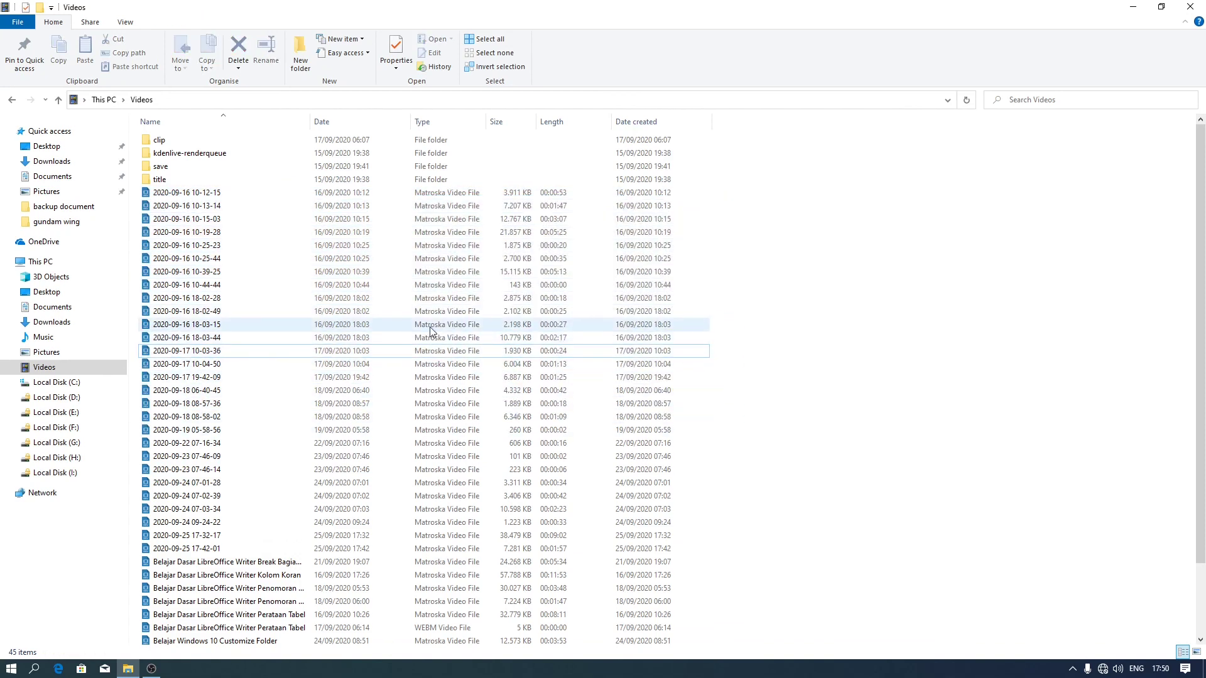
click(275, 324)
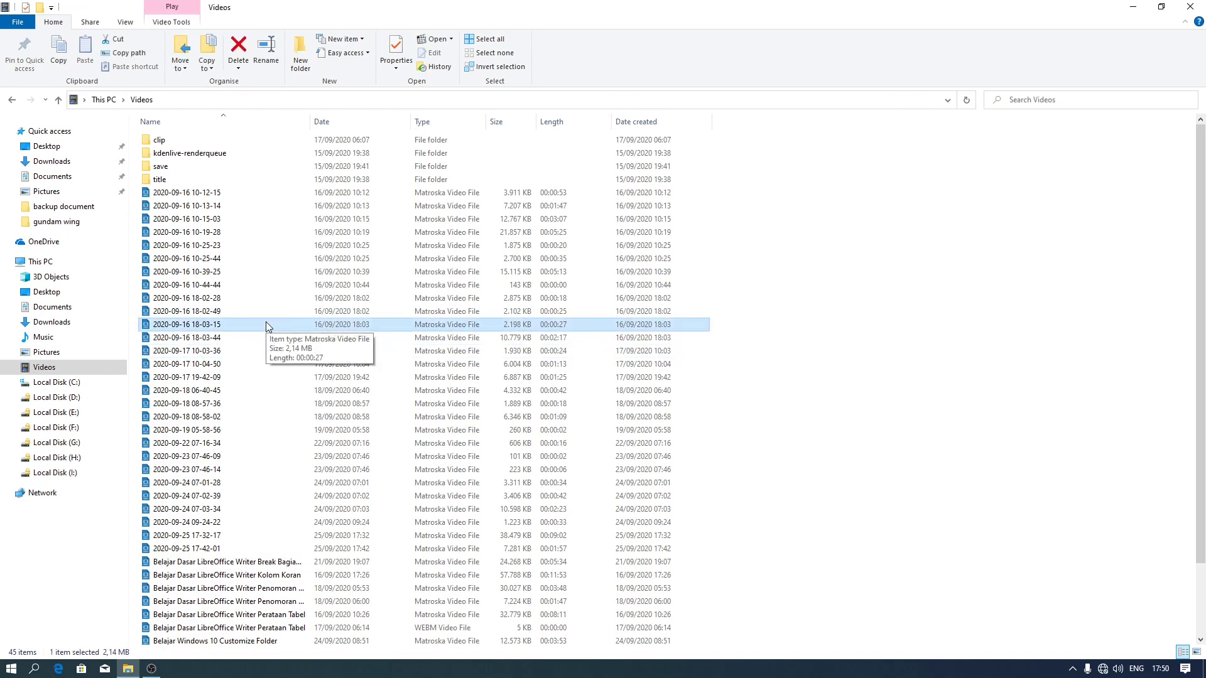
shift+click(255, 535)
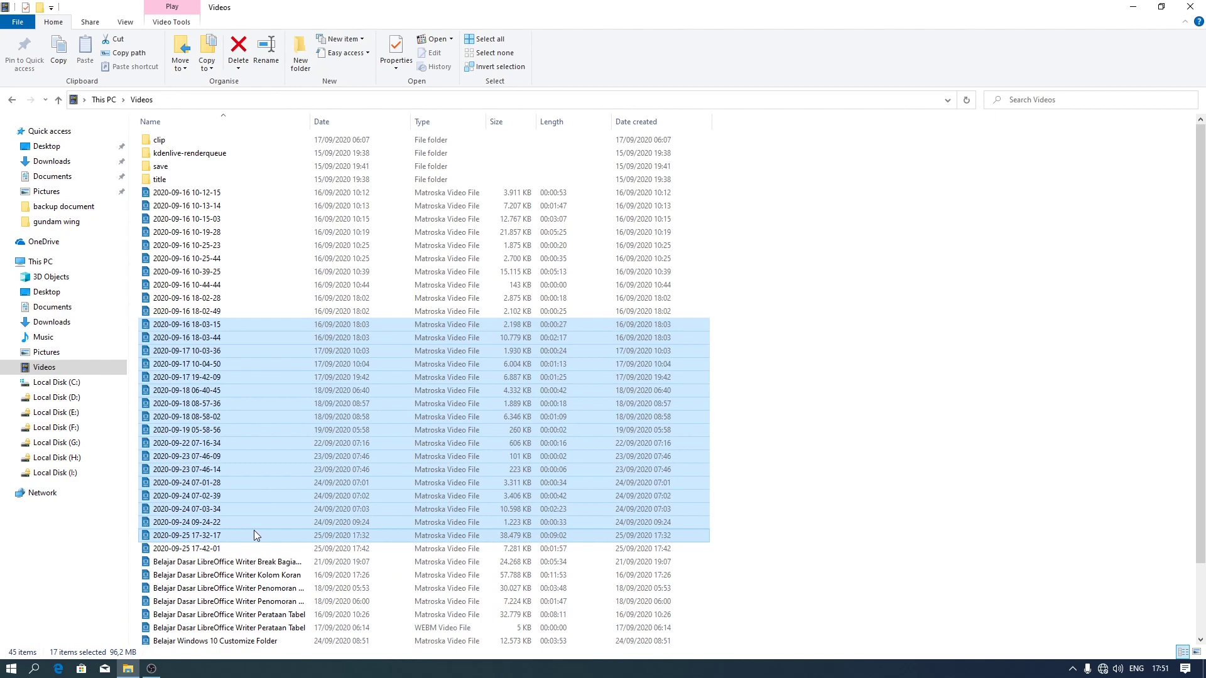
shift+click(295, 192)
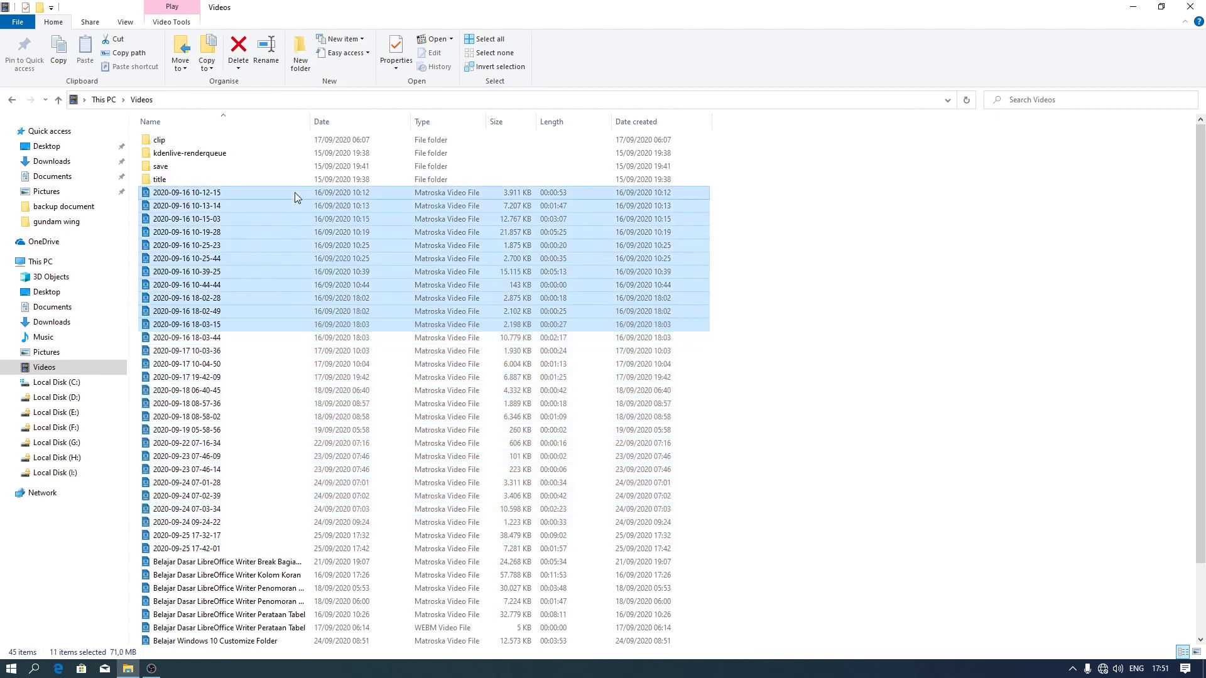
shift+click(248, 512)
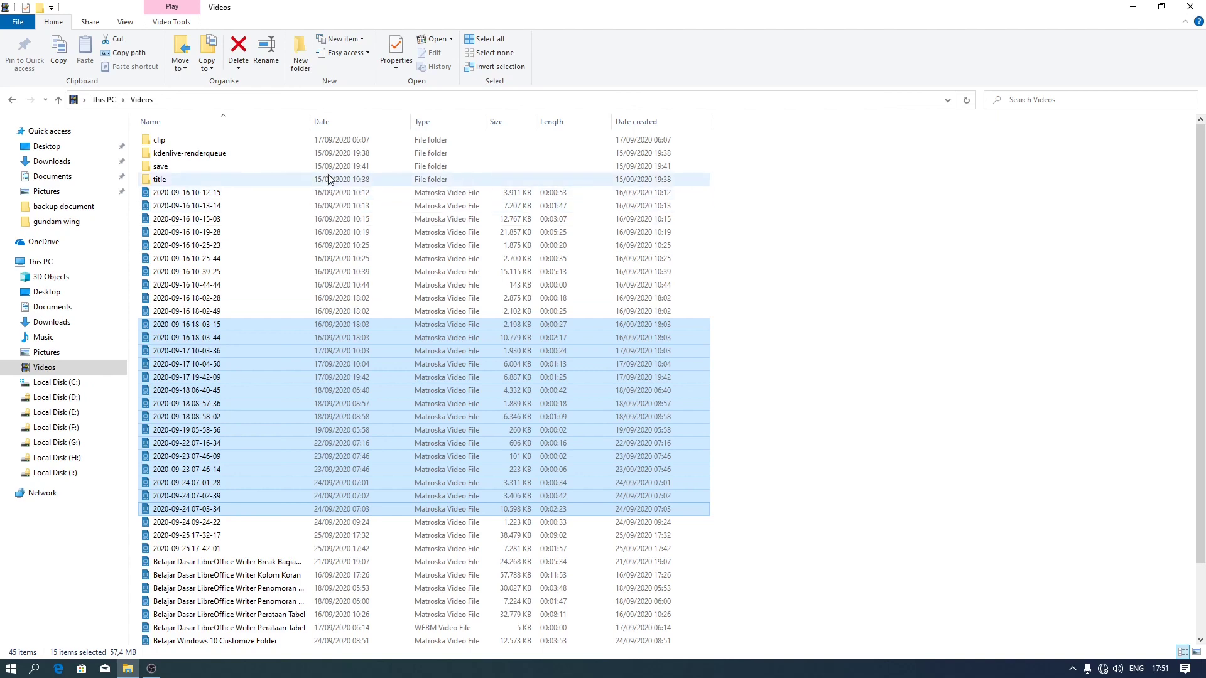
shift+click(333, 143)
shift+click(277, 416)
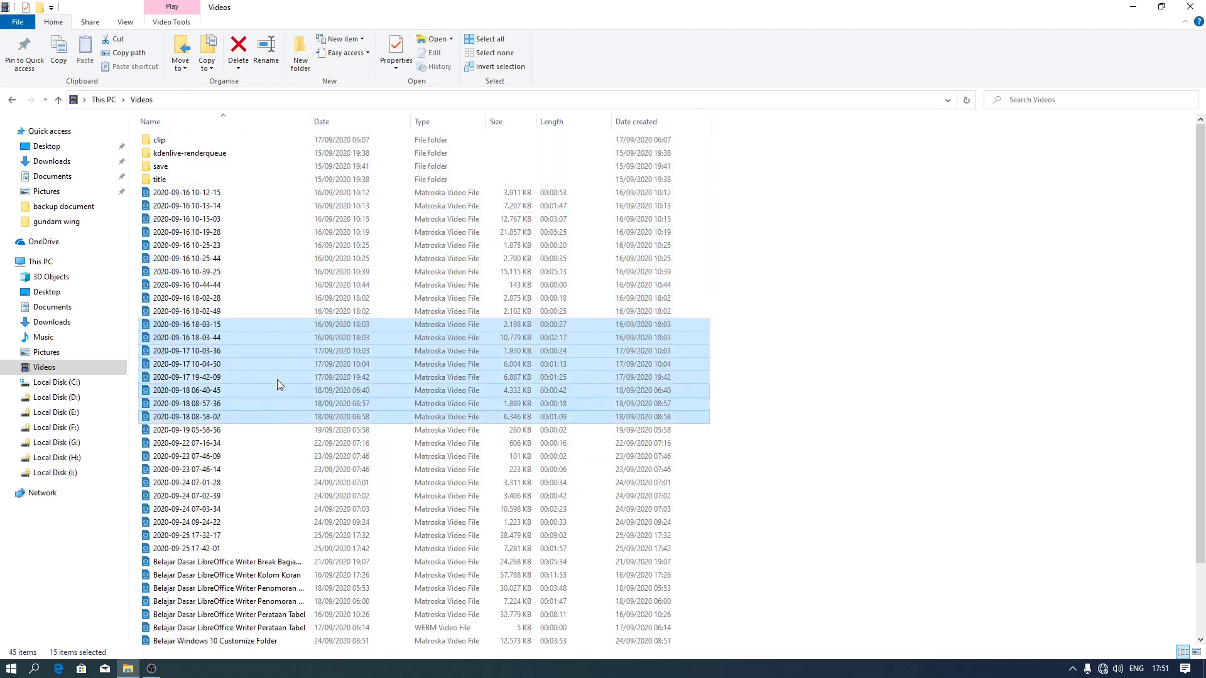
shift+click(309, 208)
shift+click(299, 427)
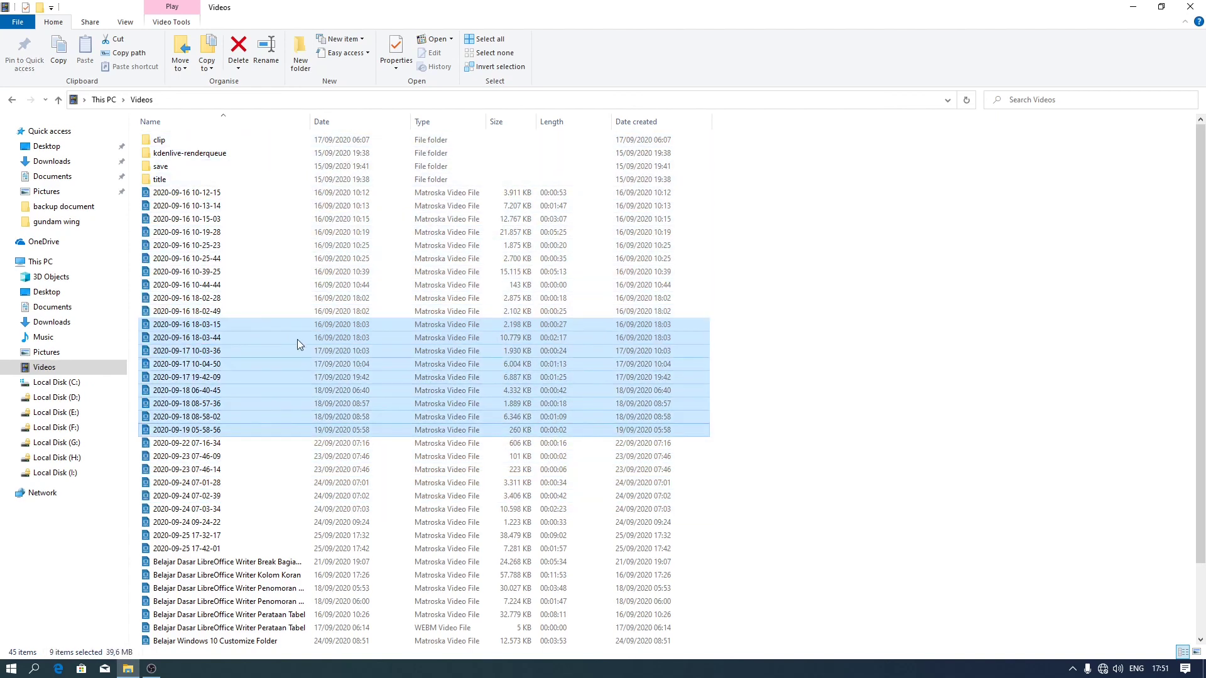
click(266, 182)
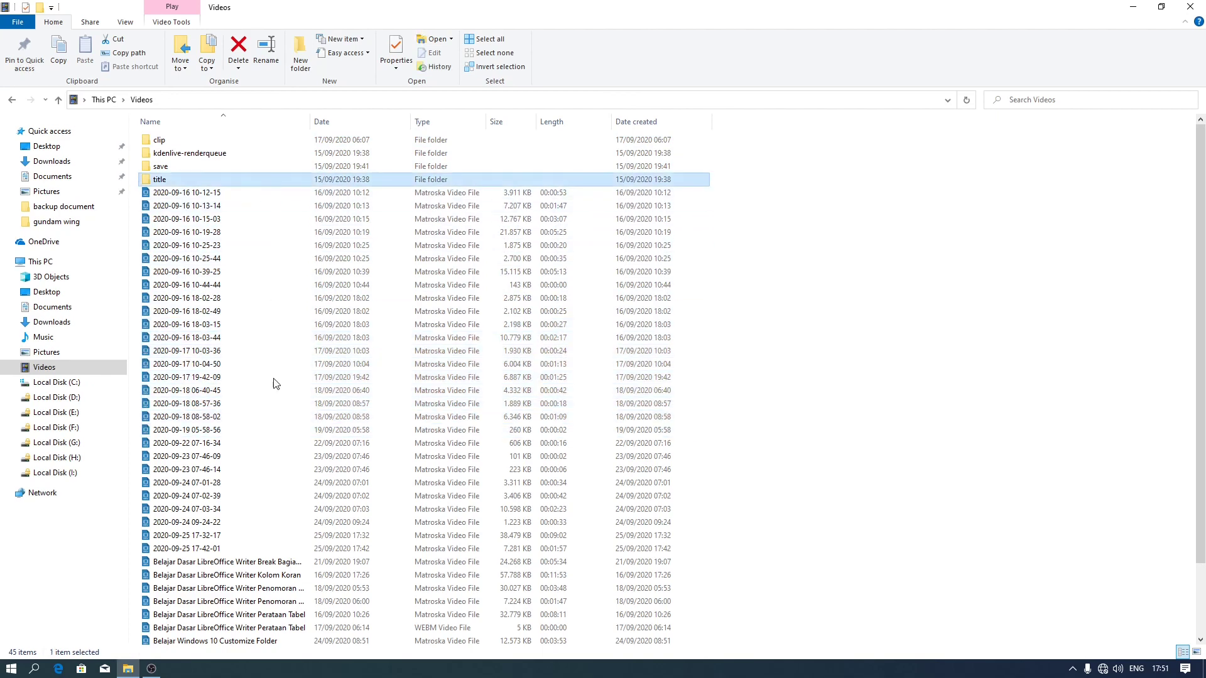
shift+click(272, 456)
shift+click(280, 145)
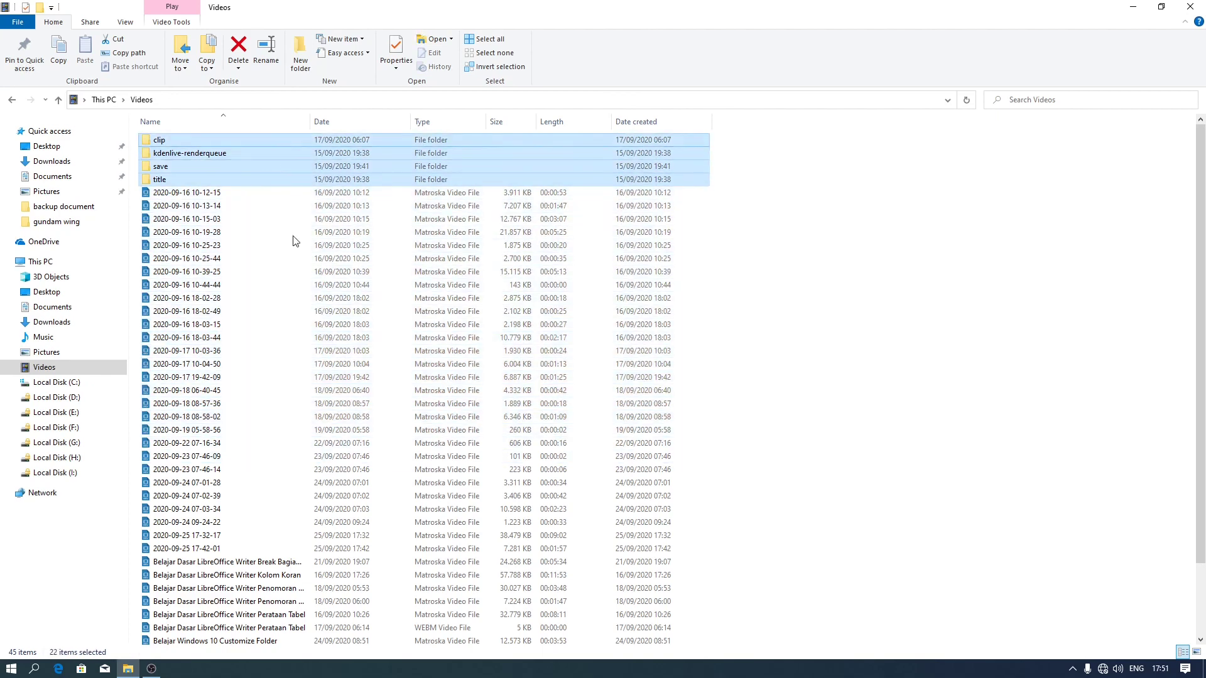
shift+click(299, 403)
shift+click(287, 143)
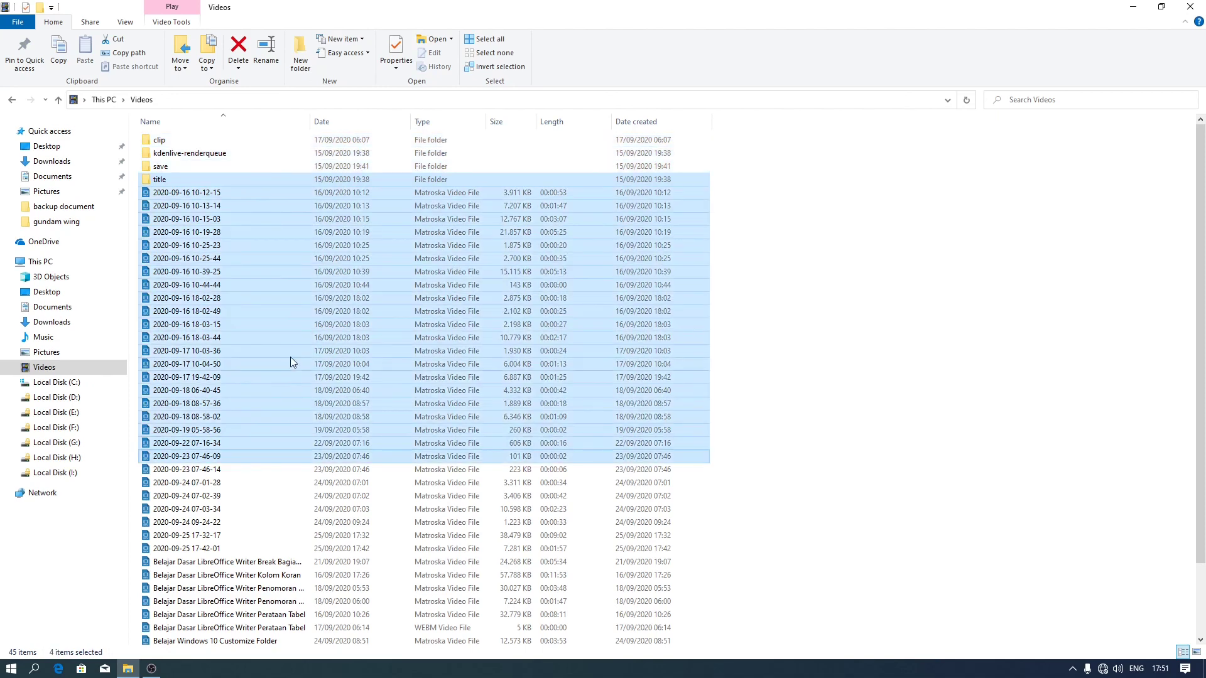
shift+click(292, 329)
shift+click(279, 298)
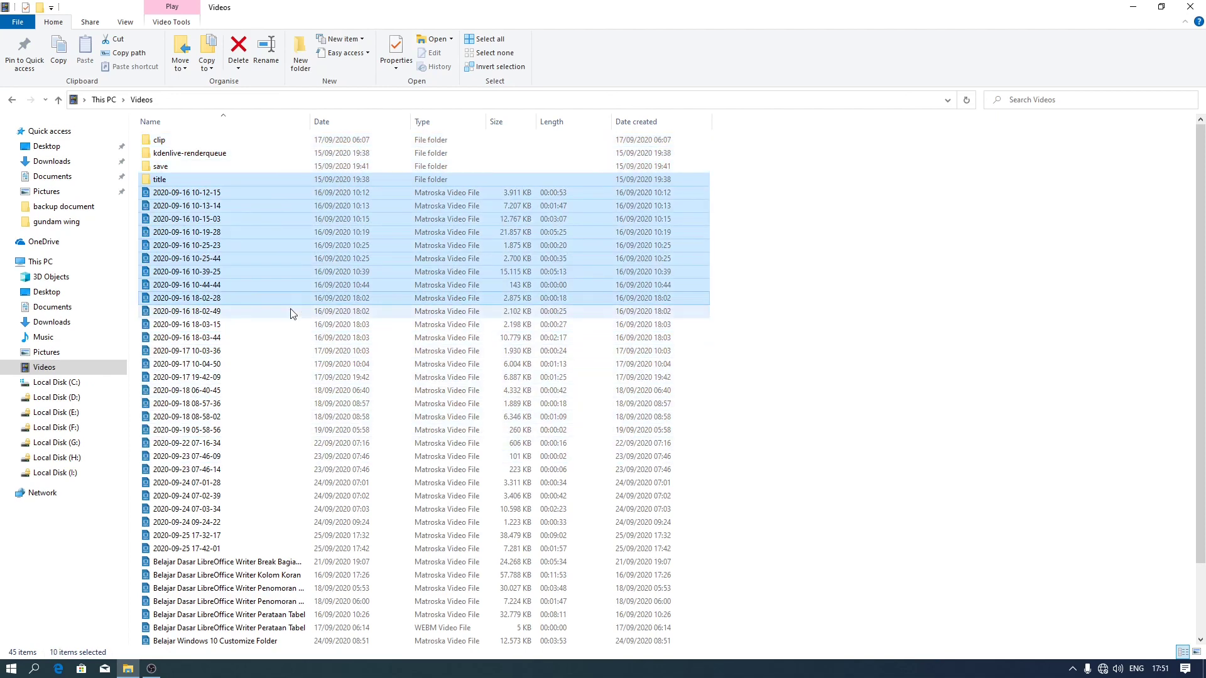
Show the folder as Small icons and vary the range anchored at the title folder, finishing at Belajar Windows 10 Customize Folder
click(126, 22)
click(141, 53)
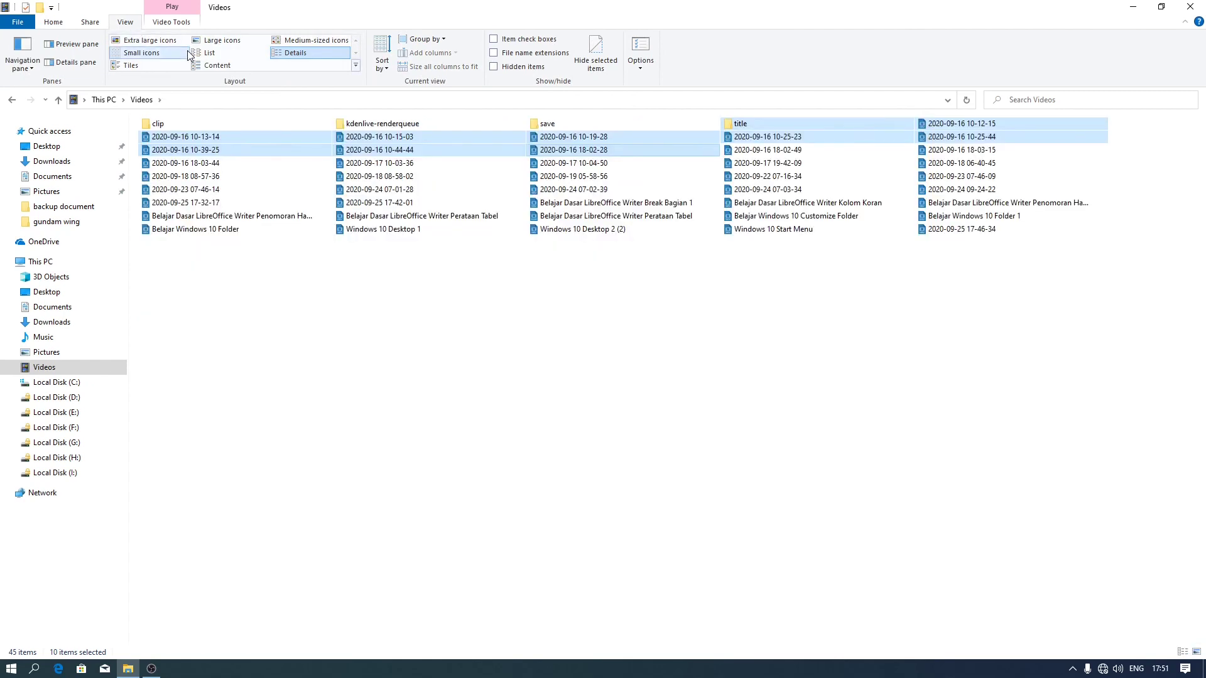
shift+click(839, 186)
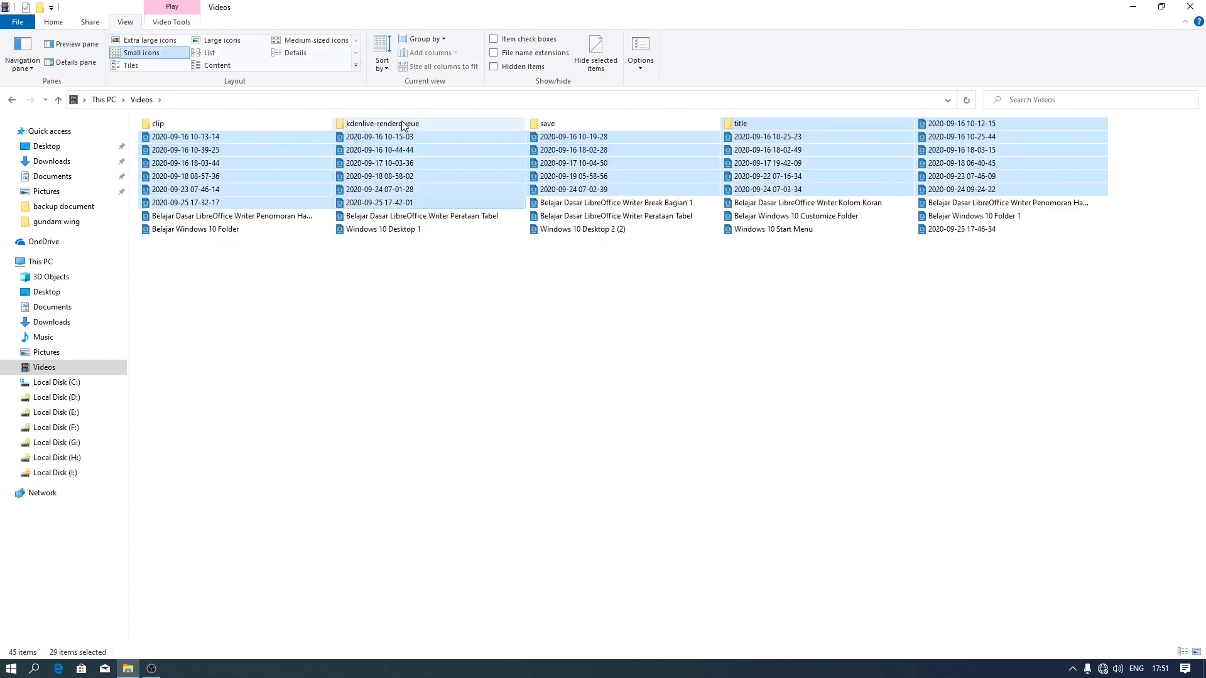
shift+click(404, 124)
shift+click(632, 207)
shift+click(416, 145)
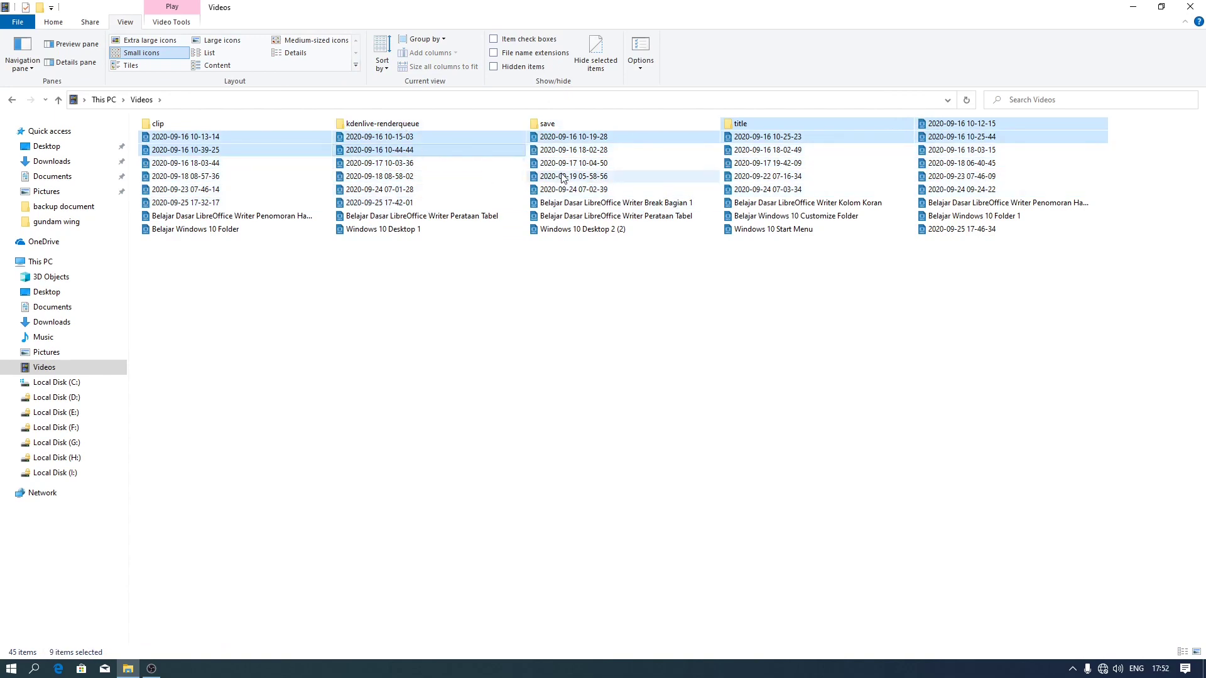
shift+click(603, 177)
shift+click(433, 230)
shift+click(402, 189)
shift+click(460, 137)
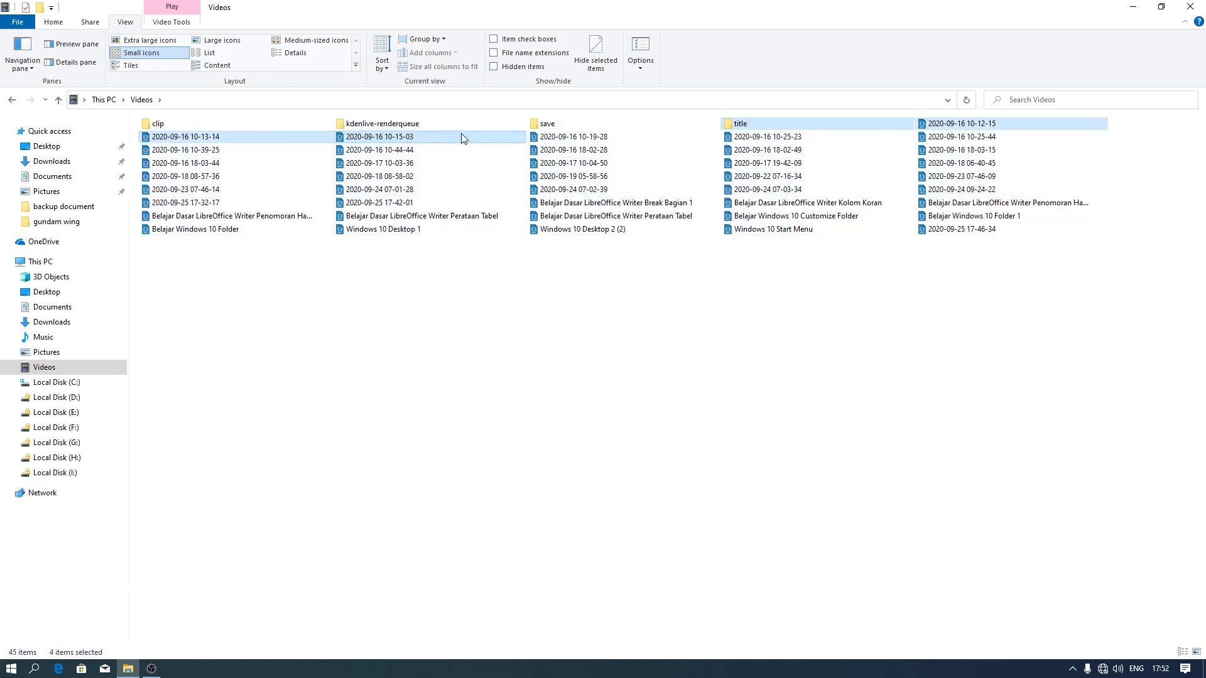
shift+click(573, 149)
shift+click(753, 216)
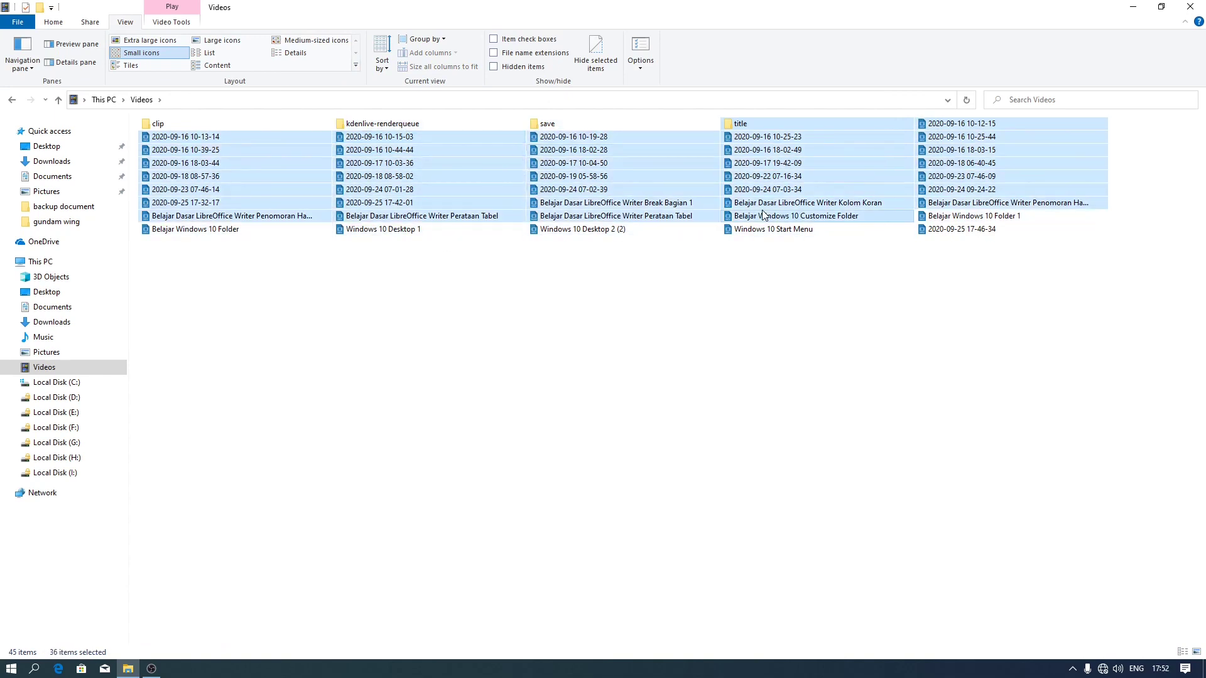
click(293, 53)
click(805, 336)
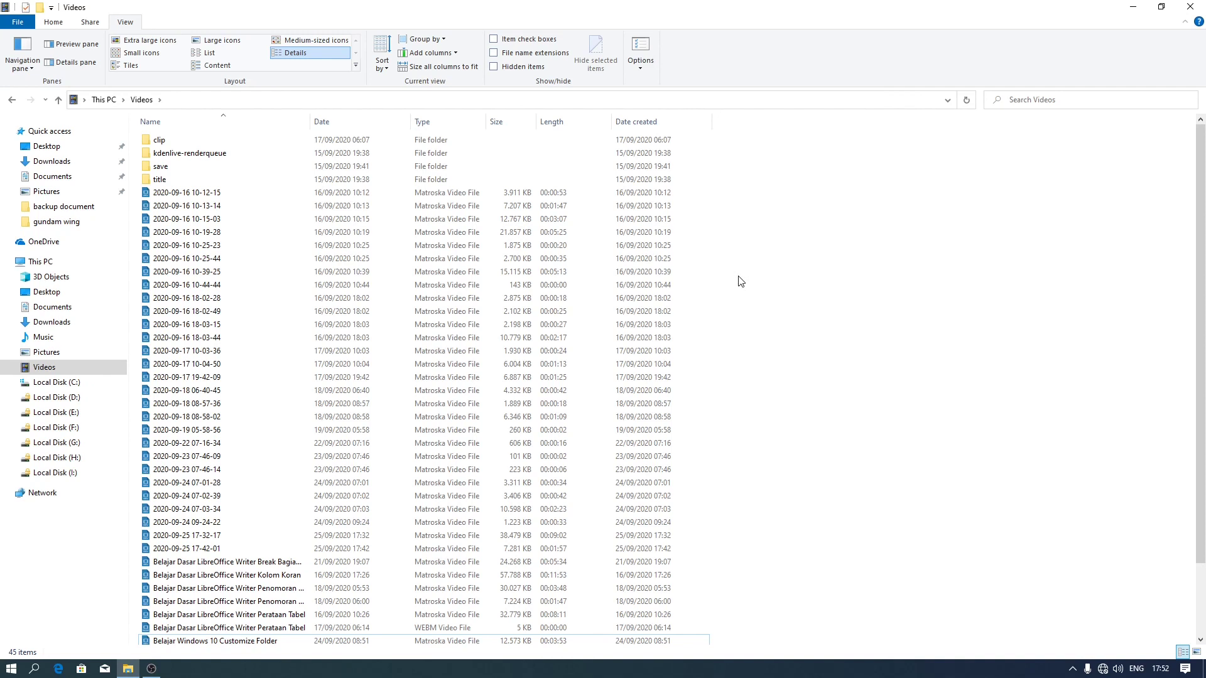
click(277, 206)
ctrl+click(266, 233)
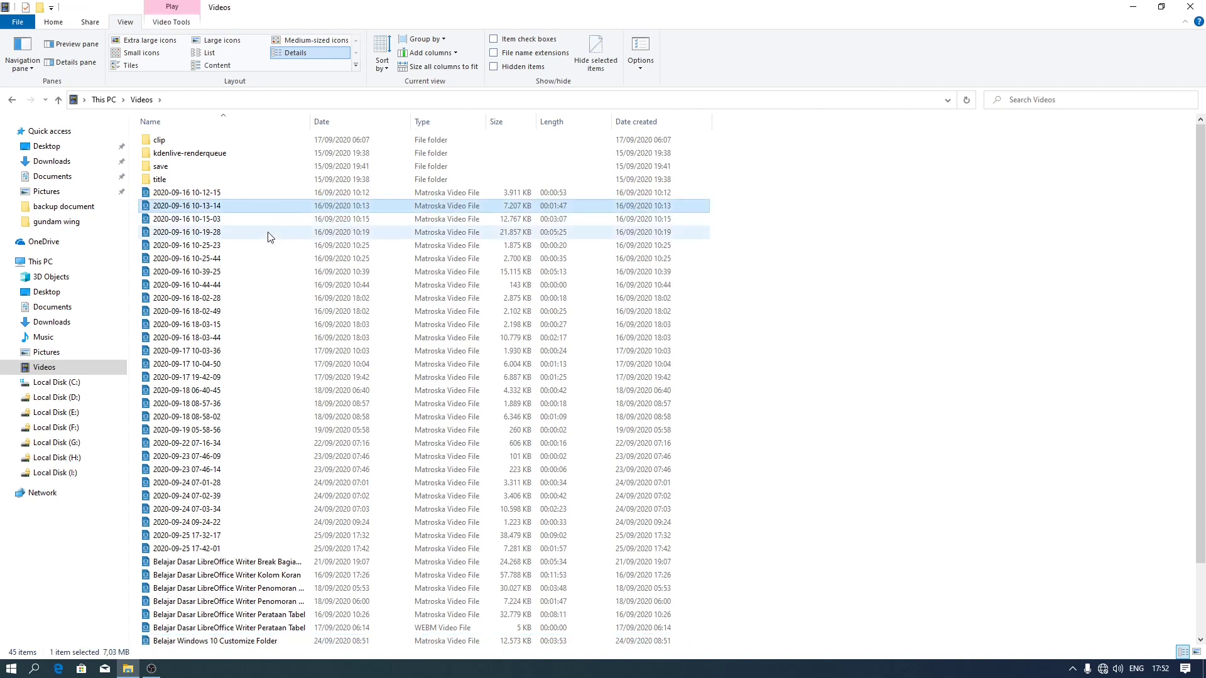
ctrl+click(259, 260)
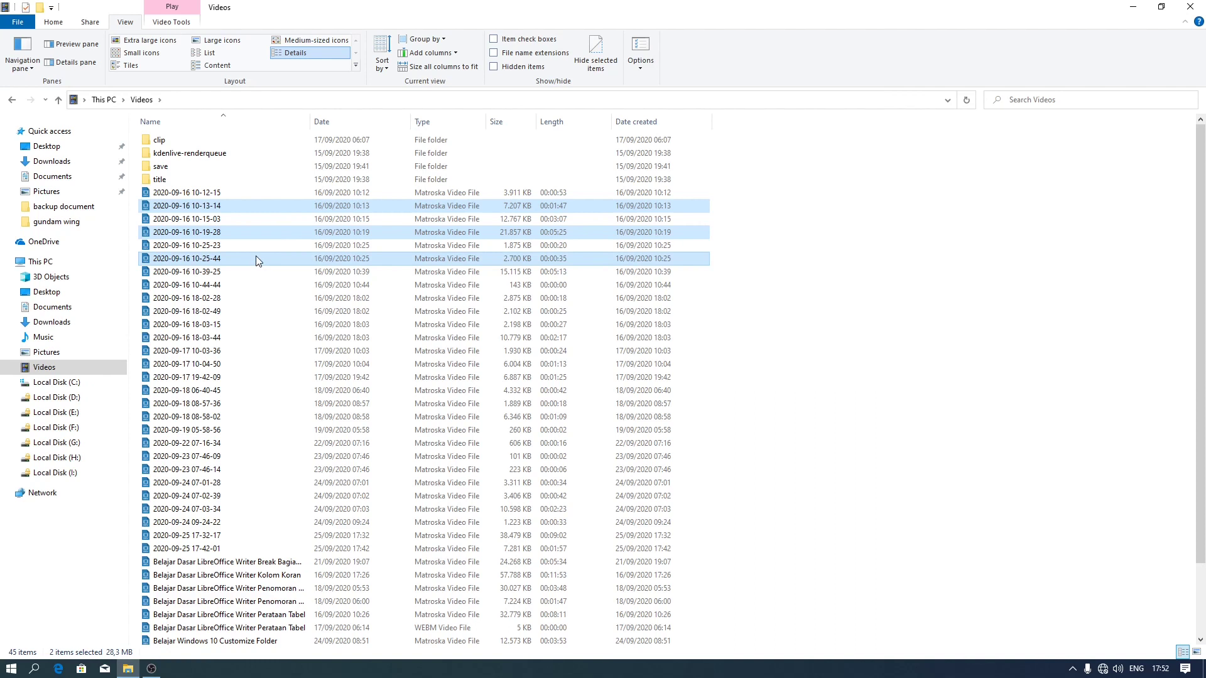
ctrl+click(233, 180)
ctrl+click(231, 166)
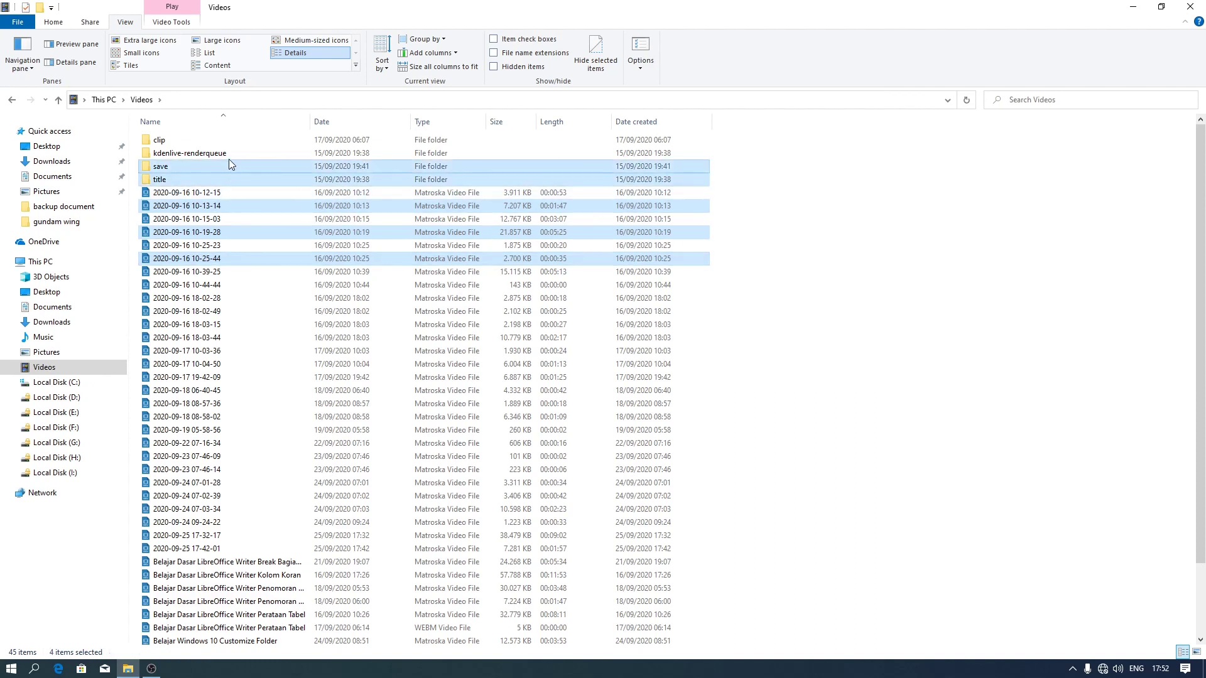
ctrl+click(229, 153)
ctrl+click(227, 143)
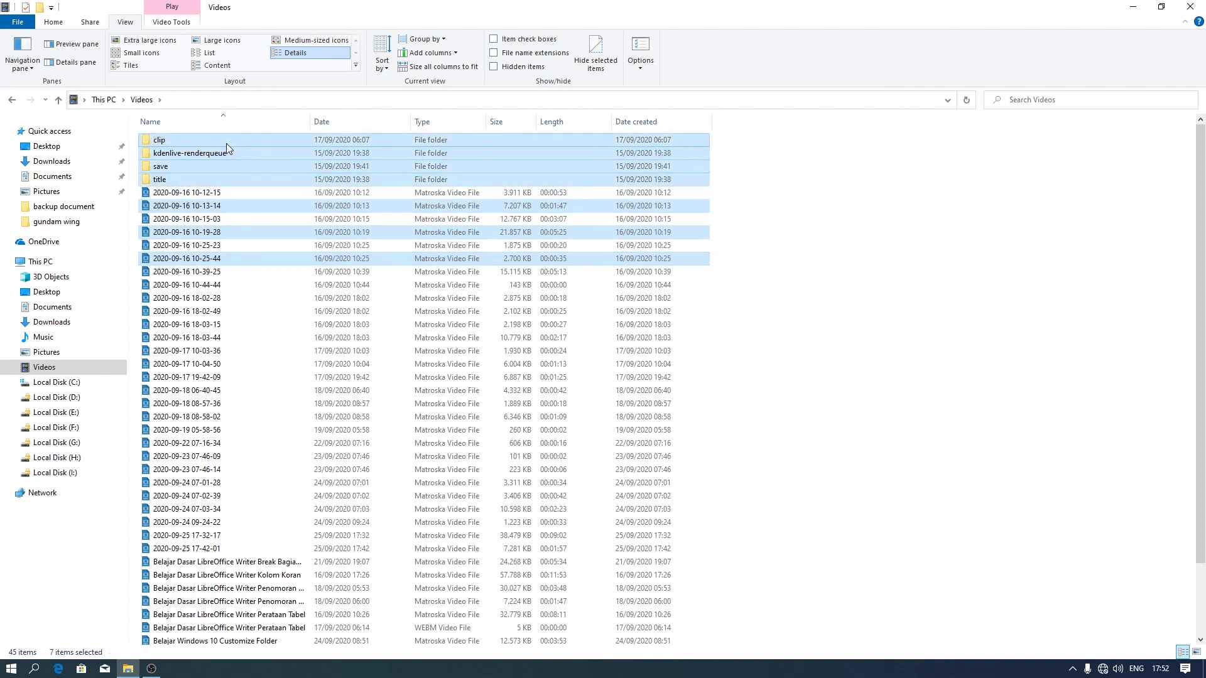
ctrl+click(225, 191)
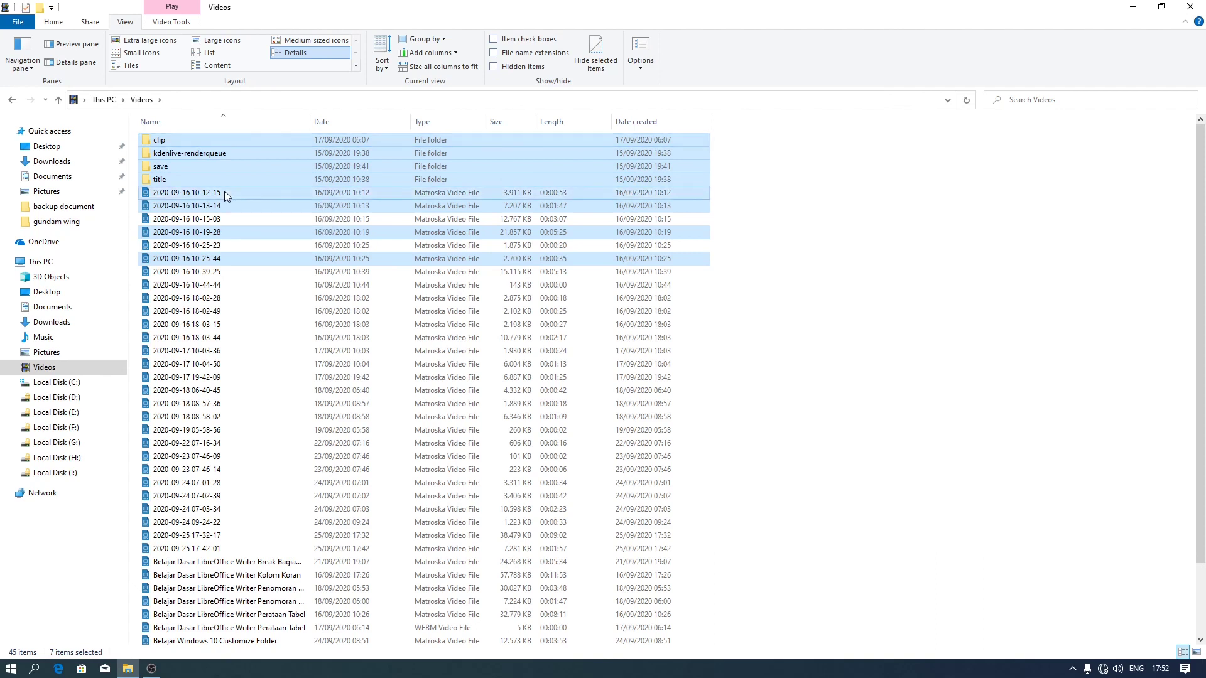
ctrl+click(227, 219)
ctrl+click(230, 243)
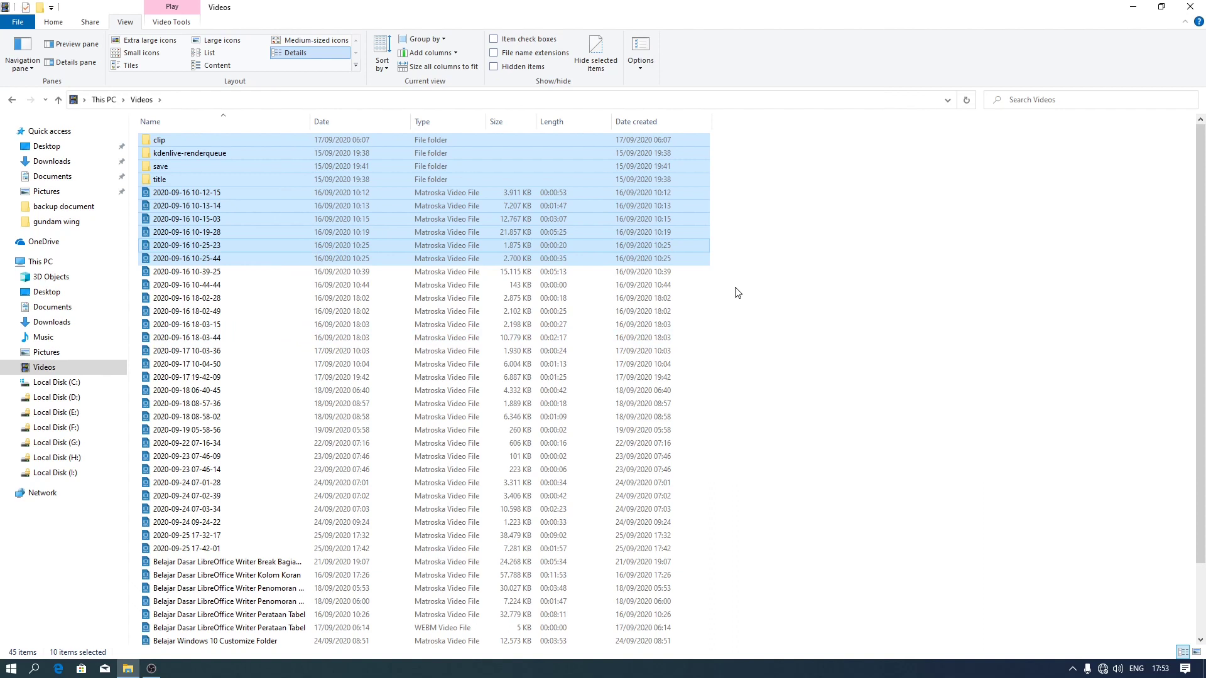
drag(735, 289, 645, 529)
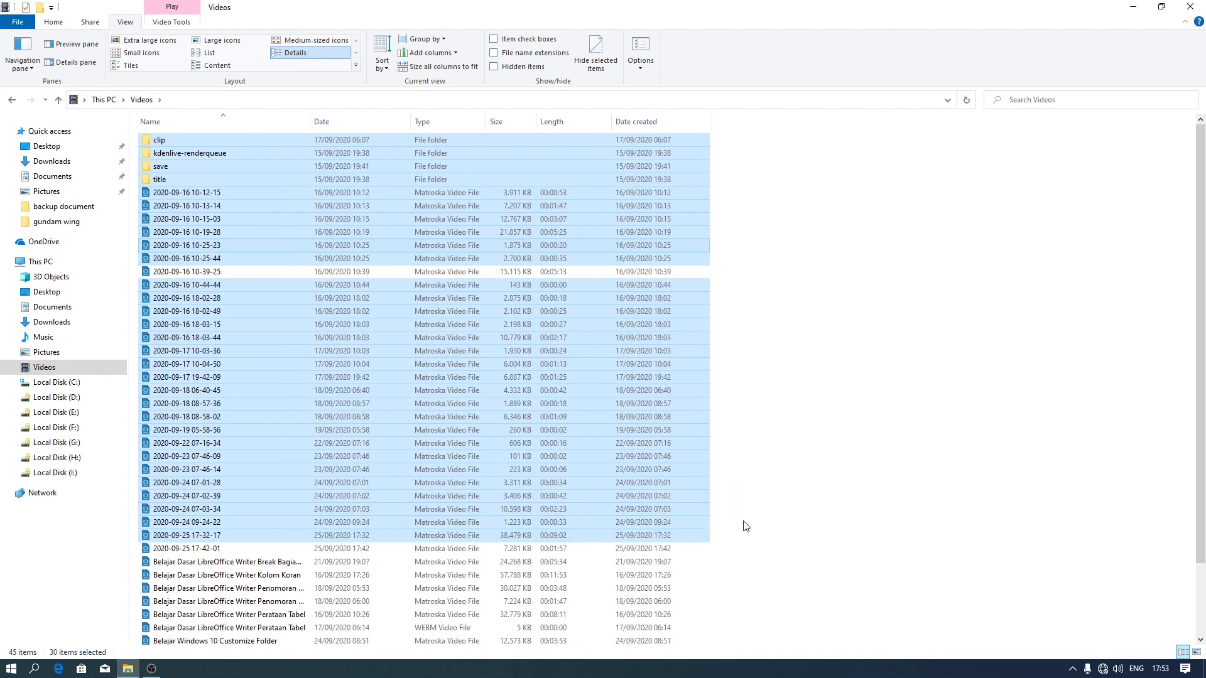
drag(746, 527, 704, 367)
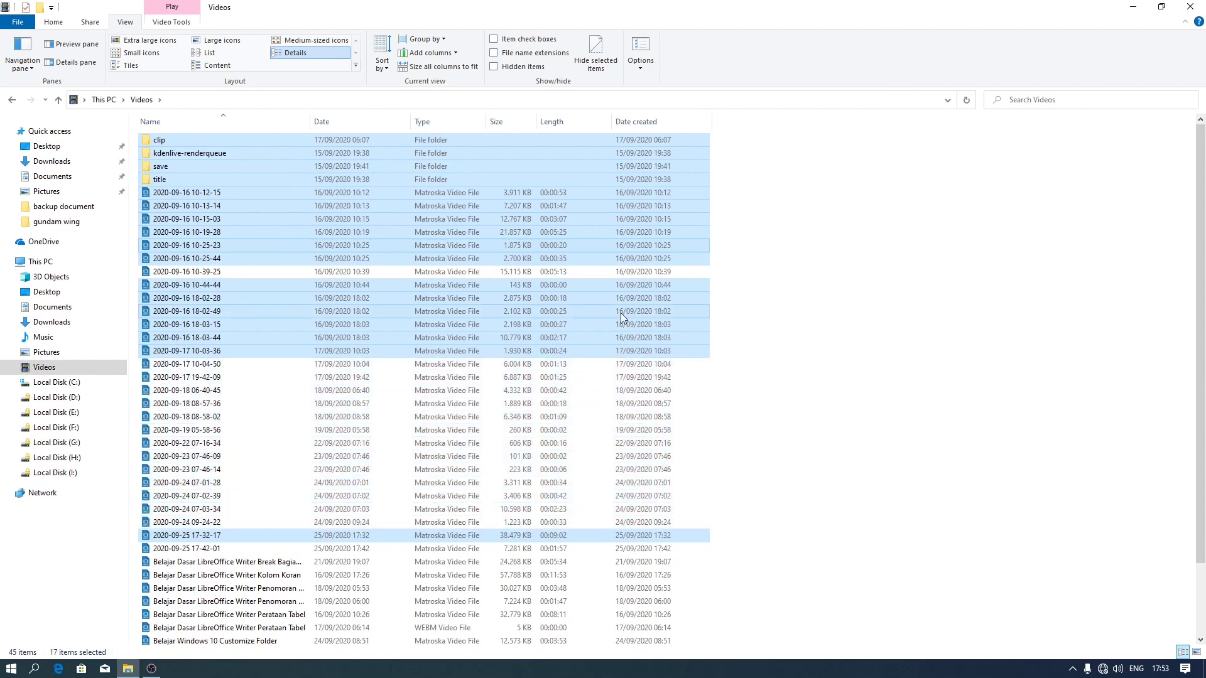
ctrl+click(614, 232)
ctrl+click(611, 205)
ctrl+click(609, 179)
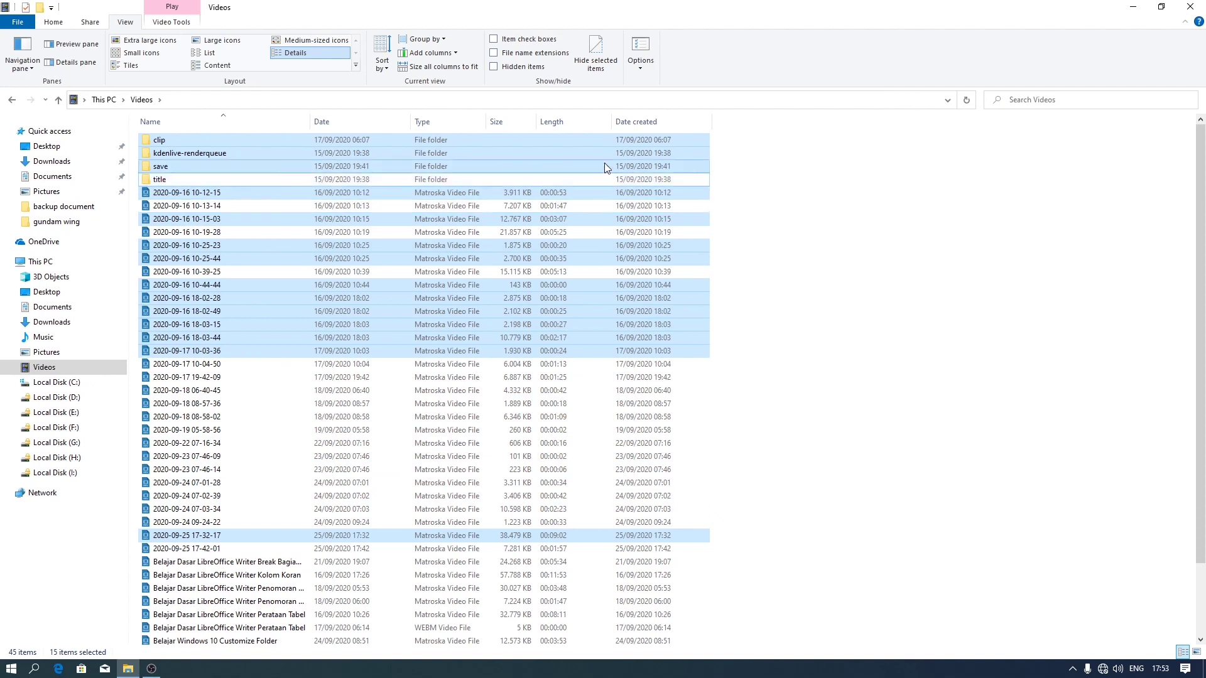
ctrl+click(601, 140)
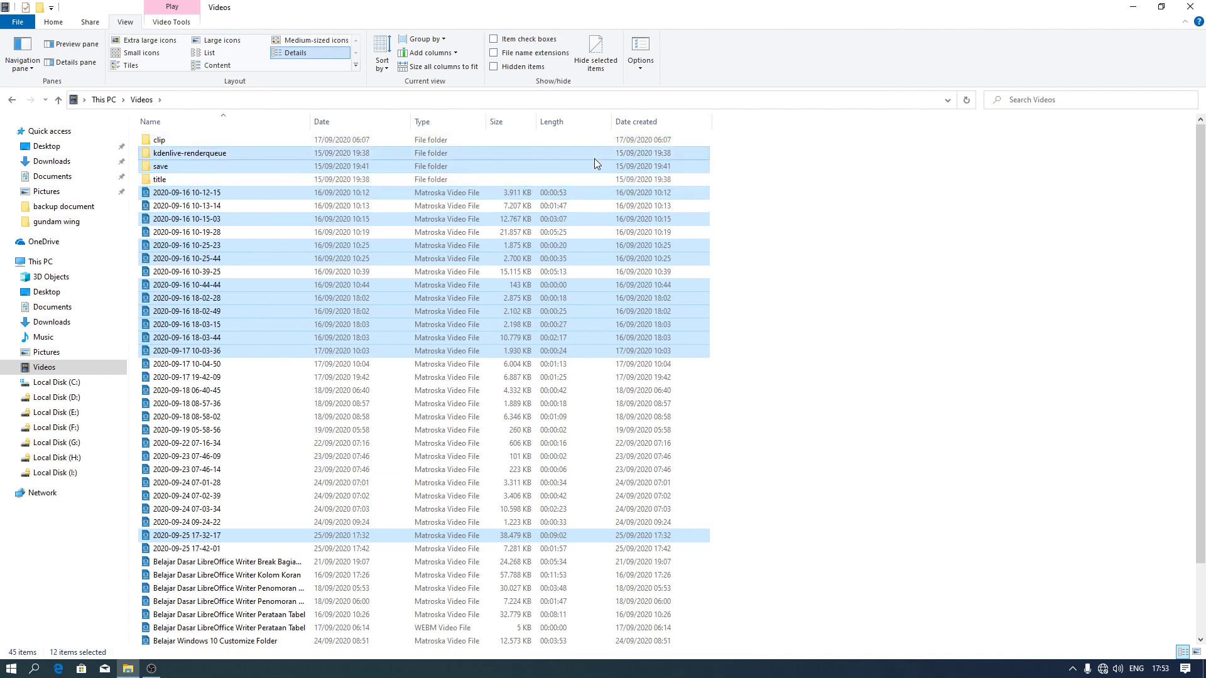
Add the save and title folders individually back to the selection
ctrl+click(594, 159)
ctrl+click(595, 183)
drag(772, 159, 542, 599)
drag(533, 533, 722, 548)
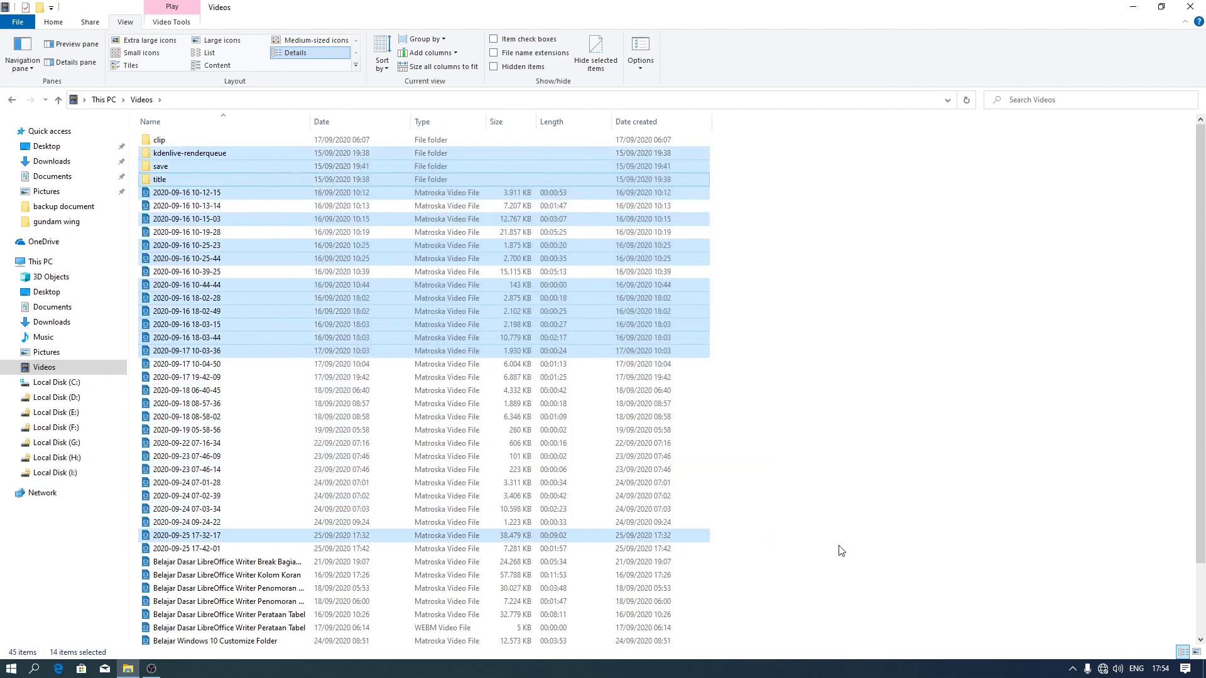
click(788, 393)
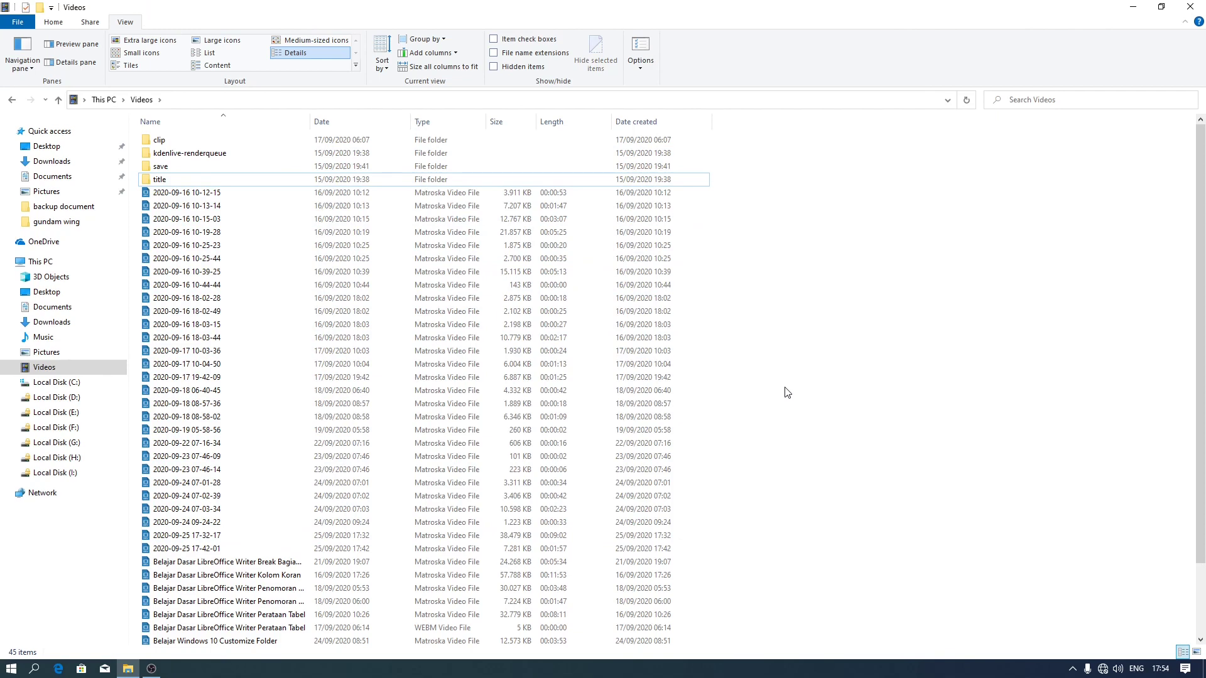
key(ctrl+a)
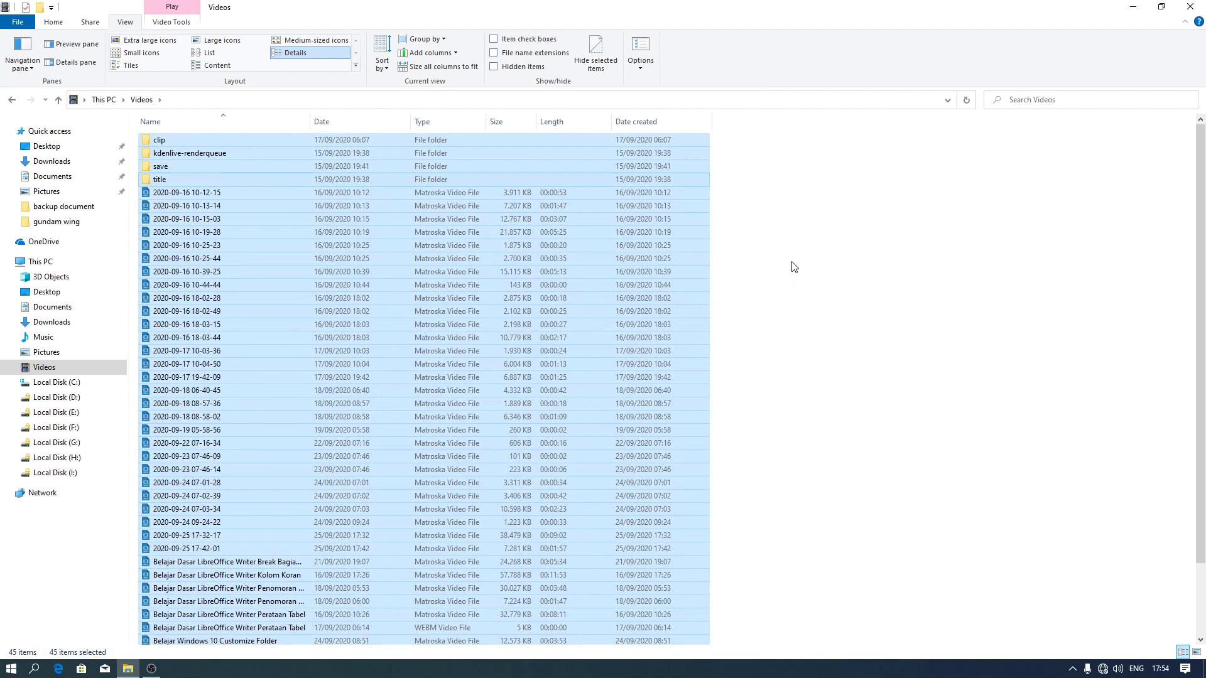
drag(820, 197, 440, 557)
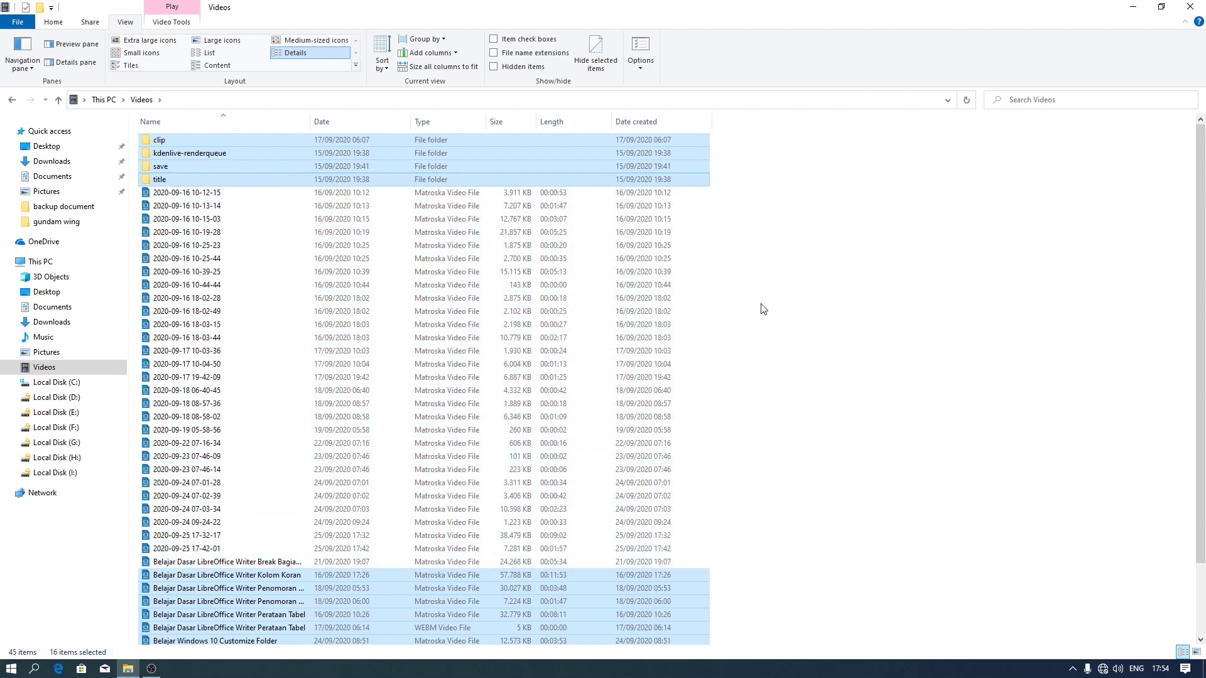
click(821, 277)
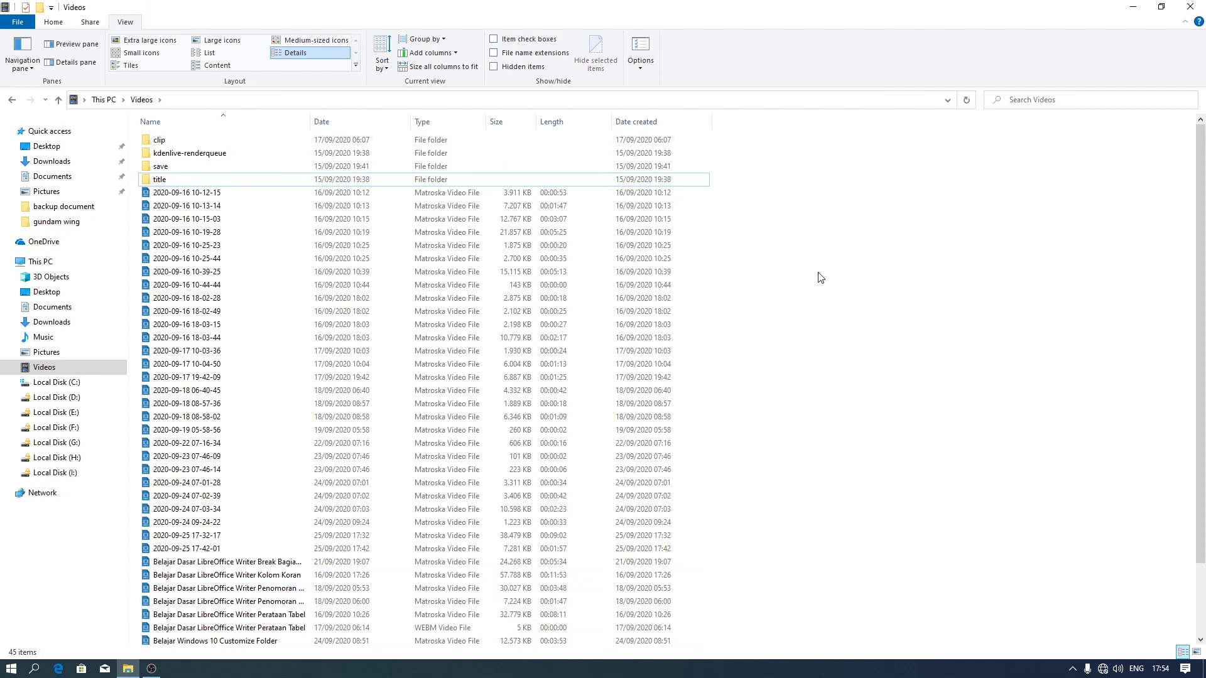
Select every item in the Videos folder with the Select all command and clear the selection with Select none
click(56, 25)
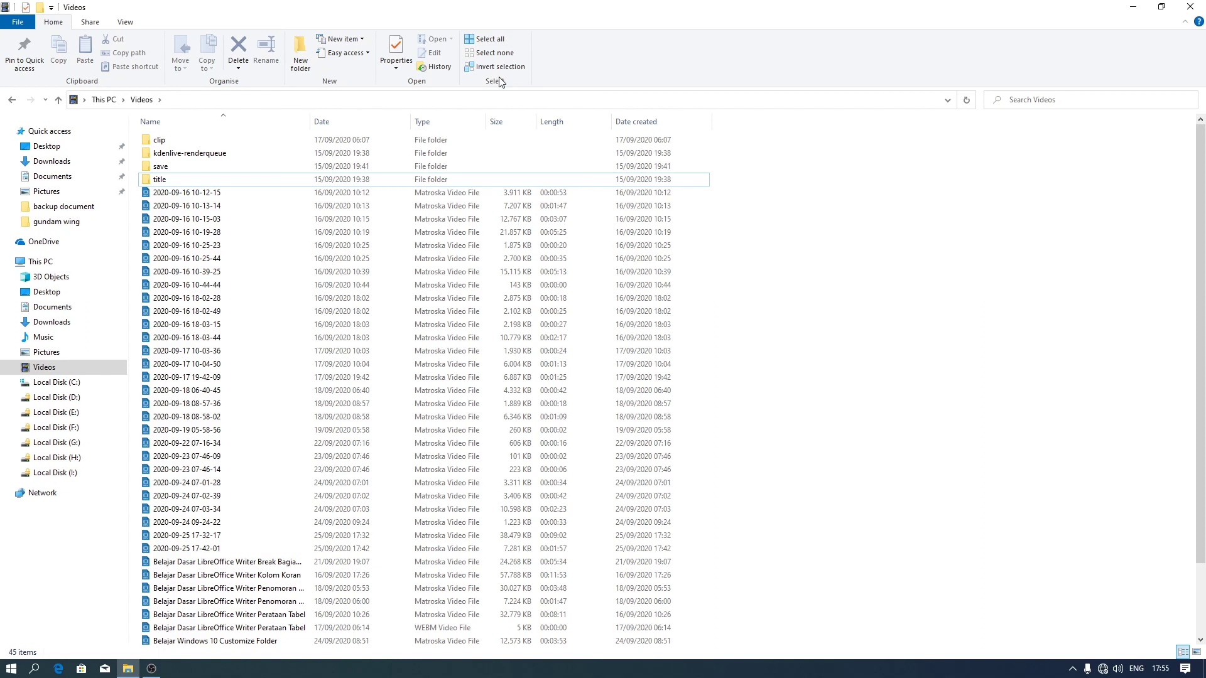
click(492, 38)
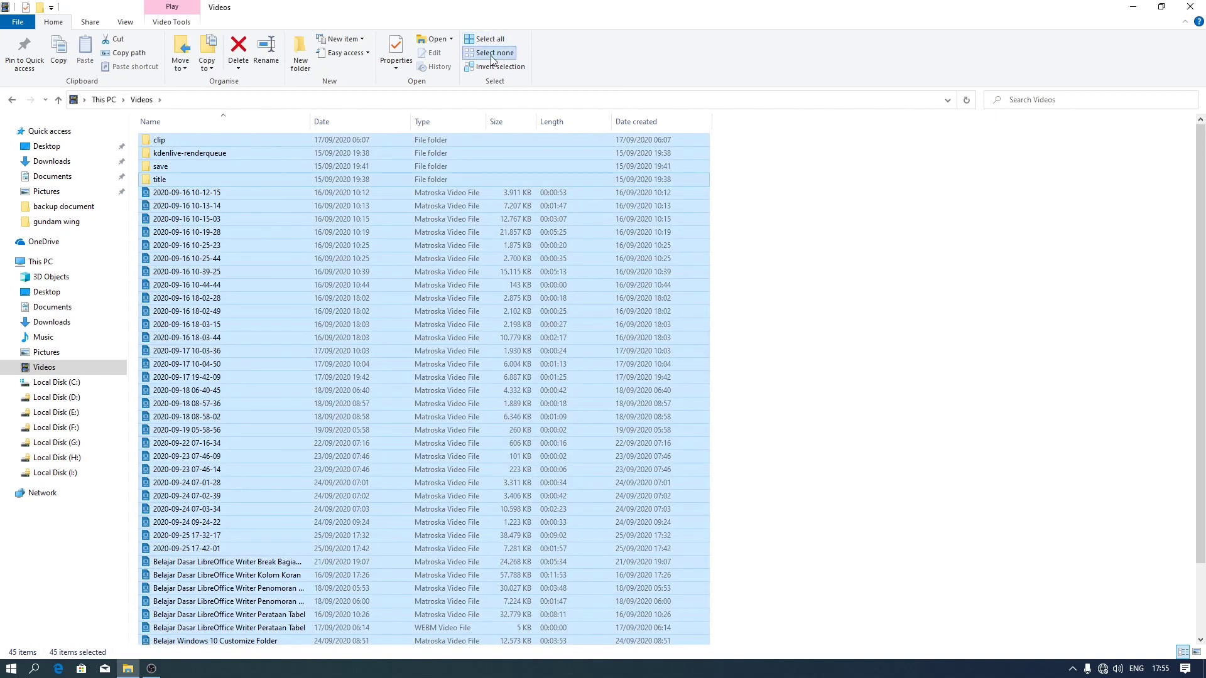
click(493, 53)
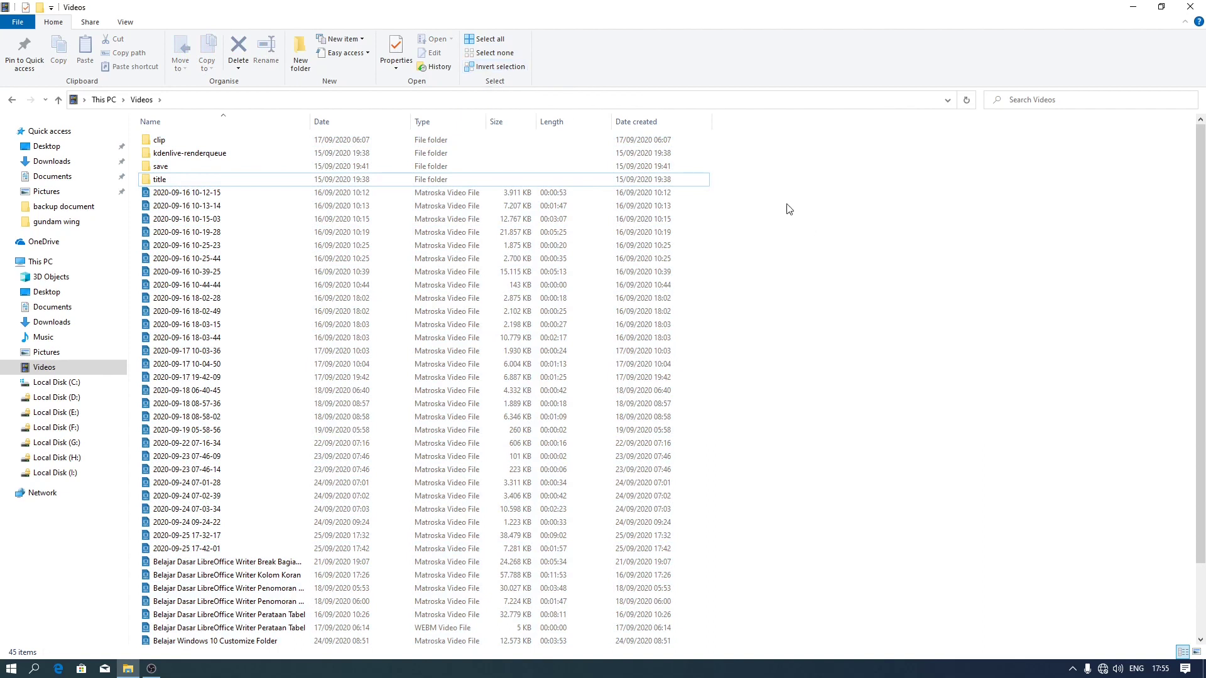
drag(771, 207, 626, 242)
drag(728, 282, 623, 319)
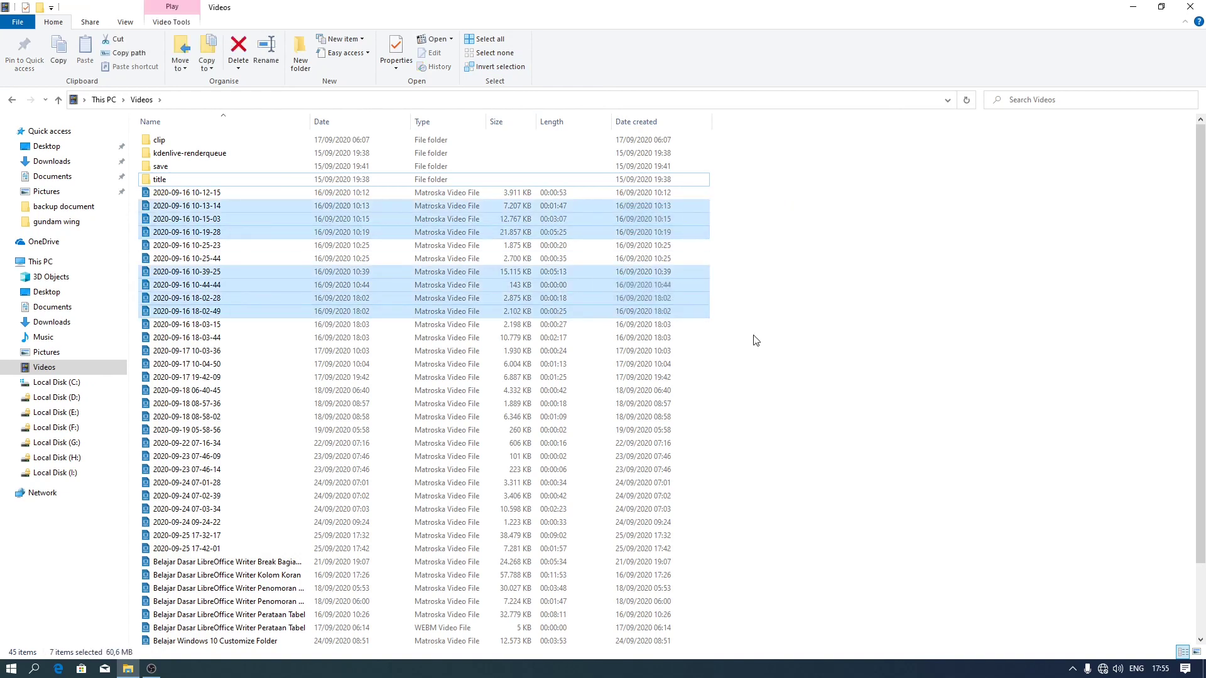
drag(756, 340, 618, 390)
drag(722, 438, 622, 484)
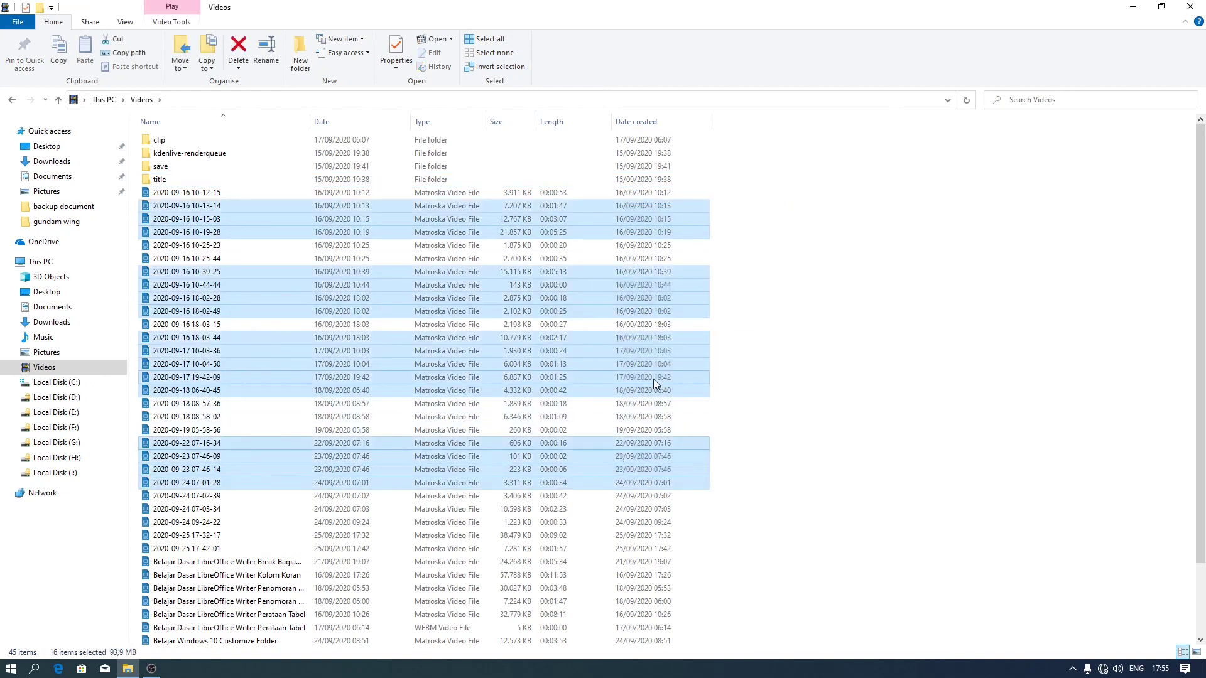
Invert the selection five times so the items outside the four box-selected groups end up selected
click(494, 66)
click(494, 67)
click(494, 66)
click(494, 67)
click(494, 67)
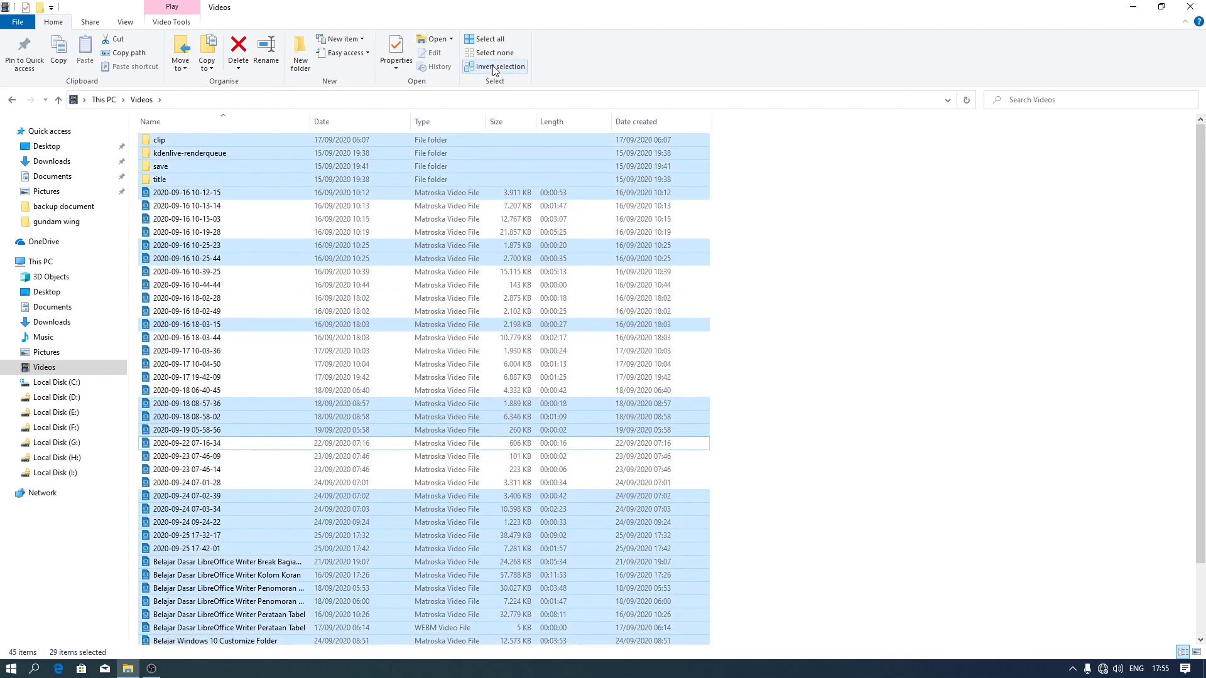